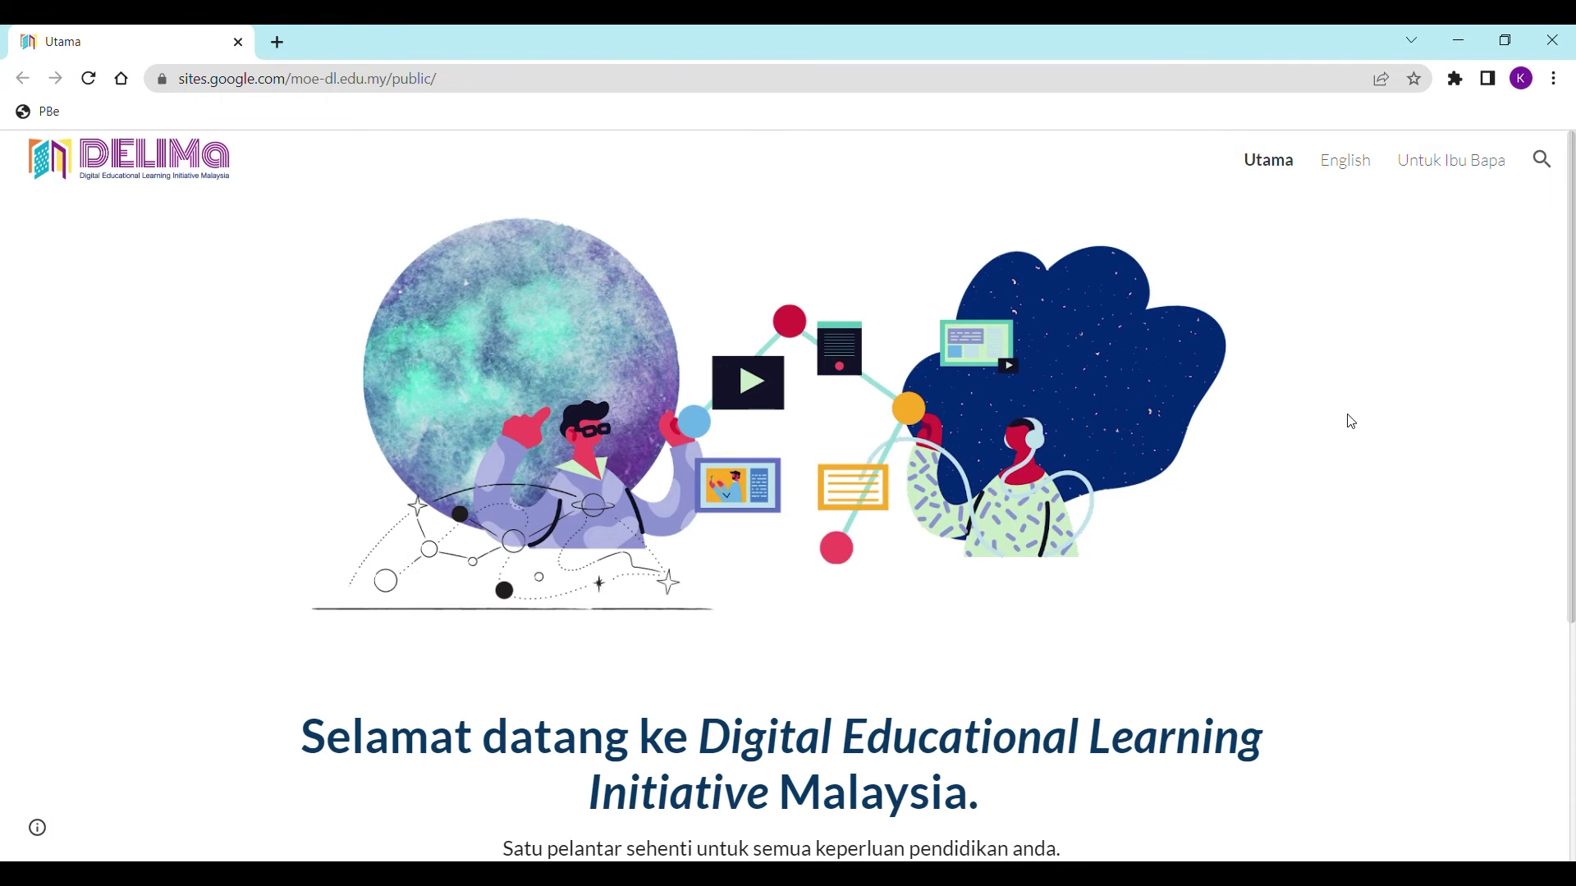
# Step: Open the DELIMa login page through Login Masuk on the home page
pyautogui.scroll(-4, 1340, 432)
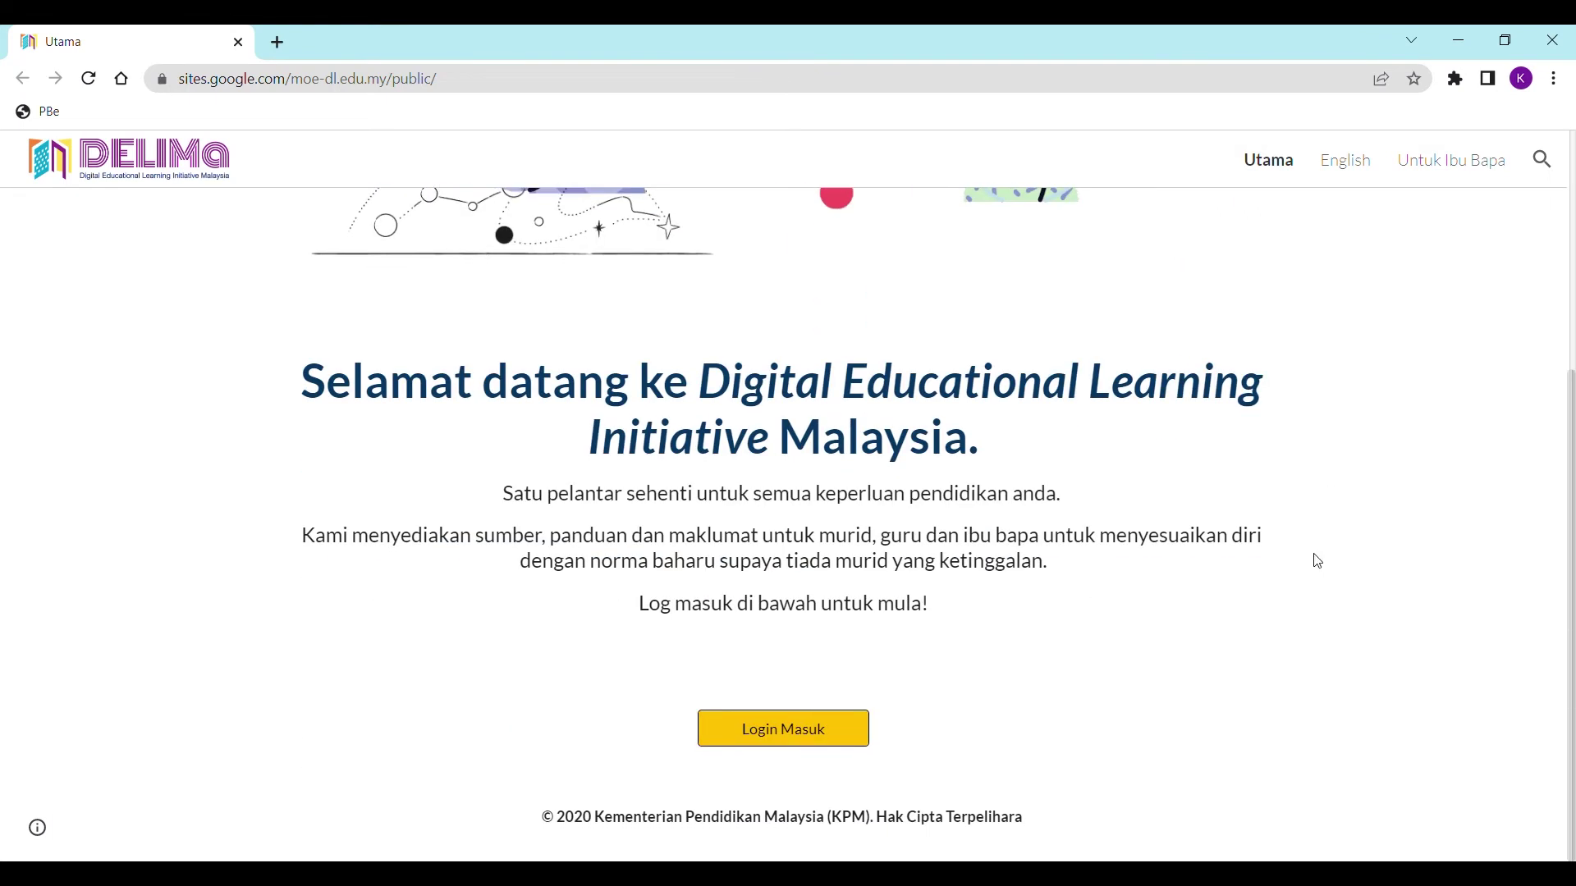
pyautogui.click(837, 742)
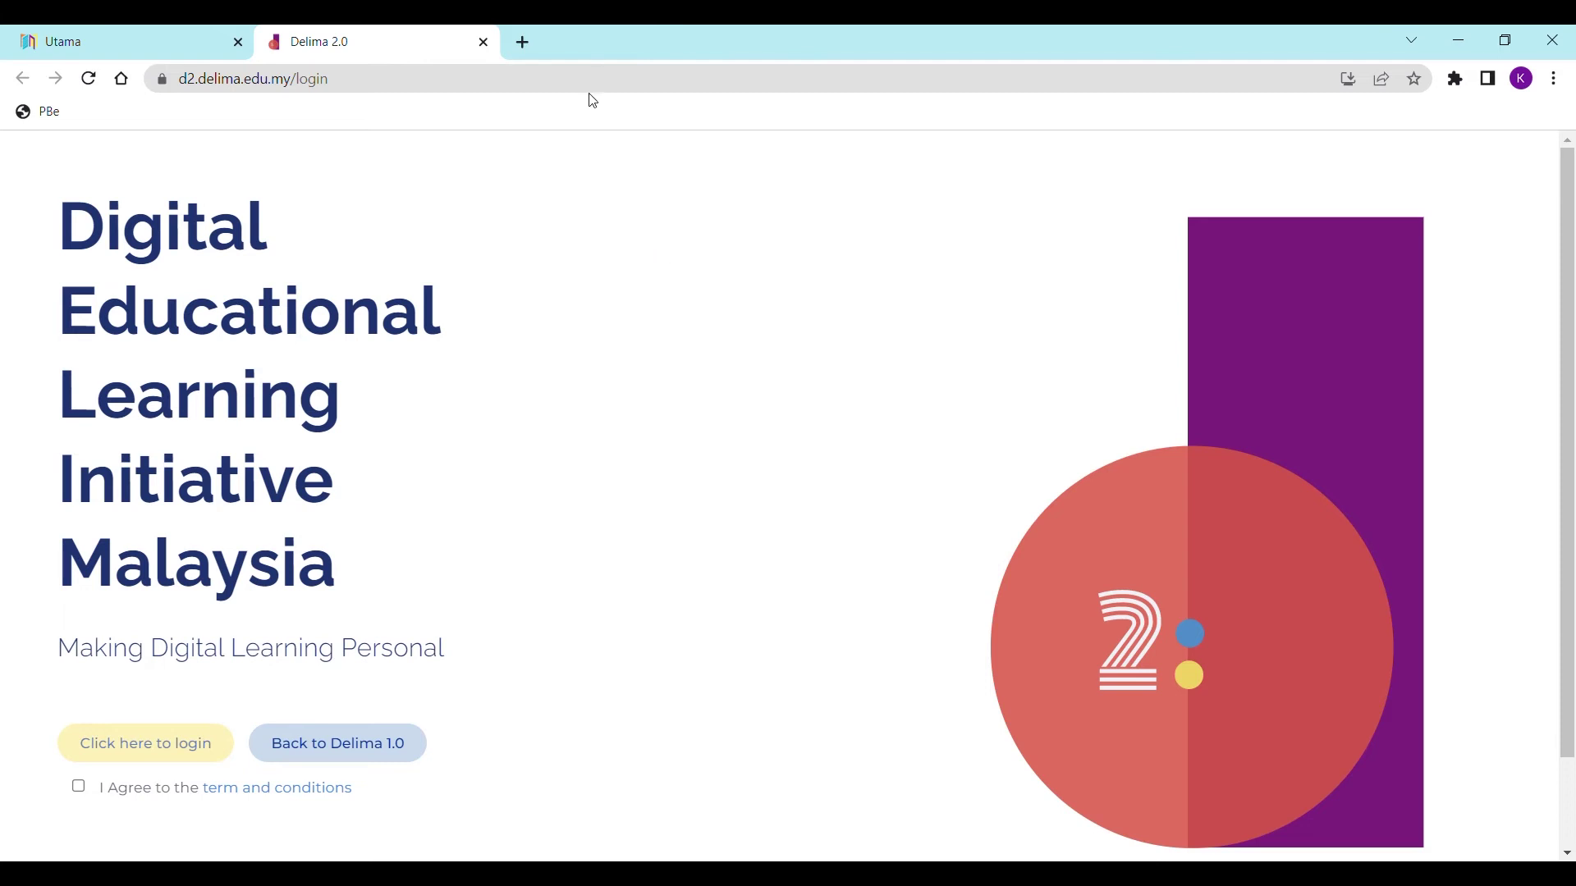
# Step: Open the NILAM reading record form at bit.ly/inilamskbk in a new browser tab
pyautogui.click(516, 48)
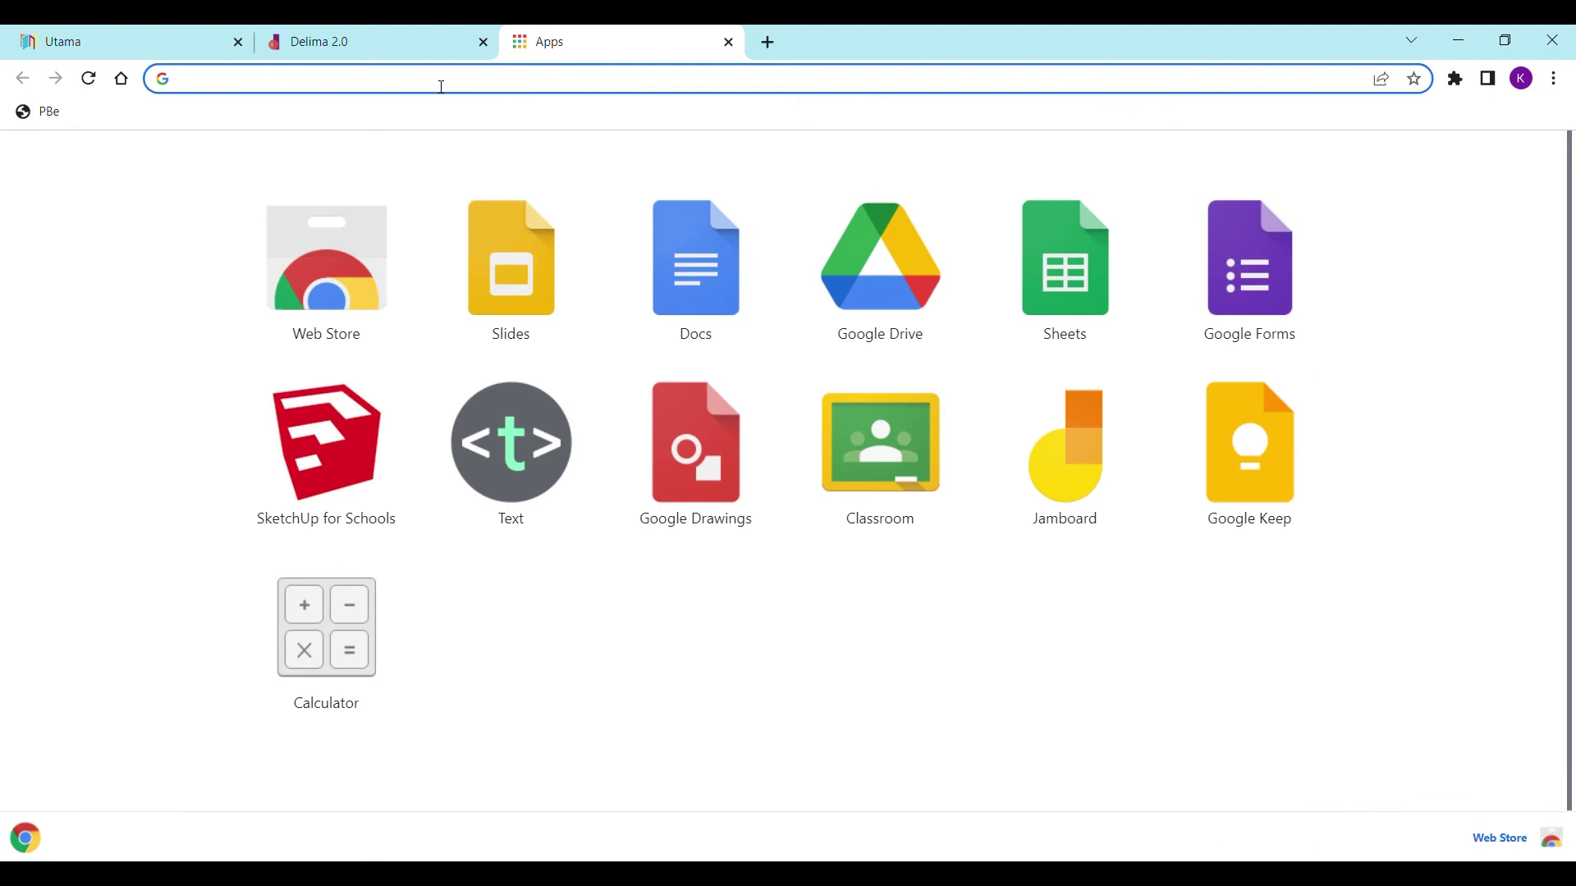
pyautogui.write('b')
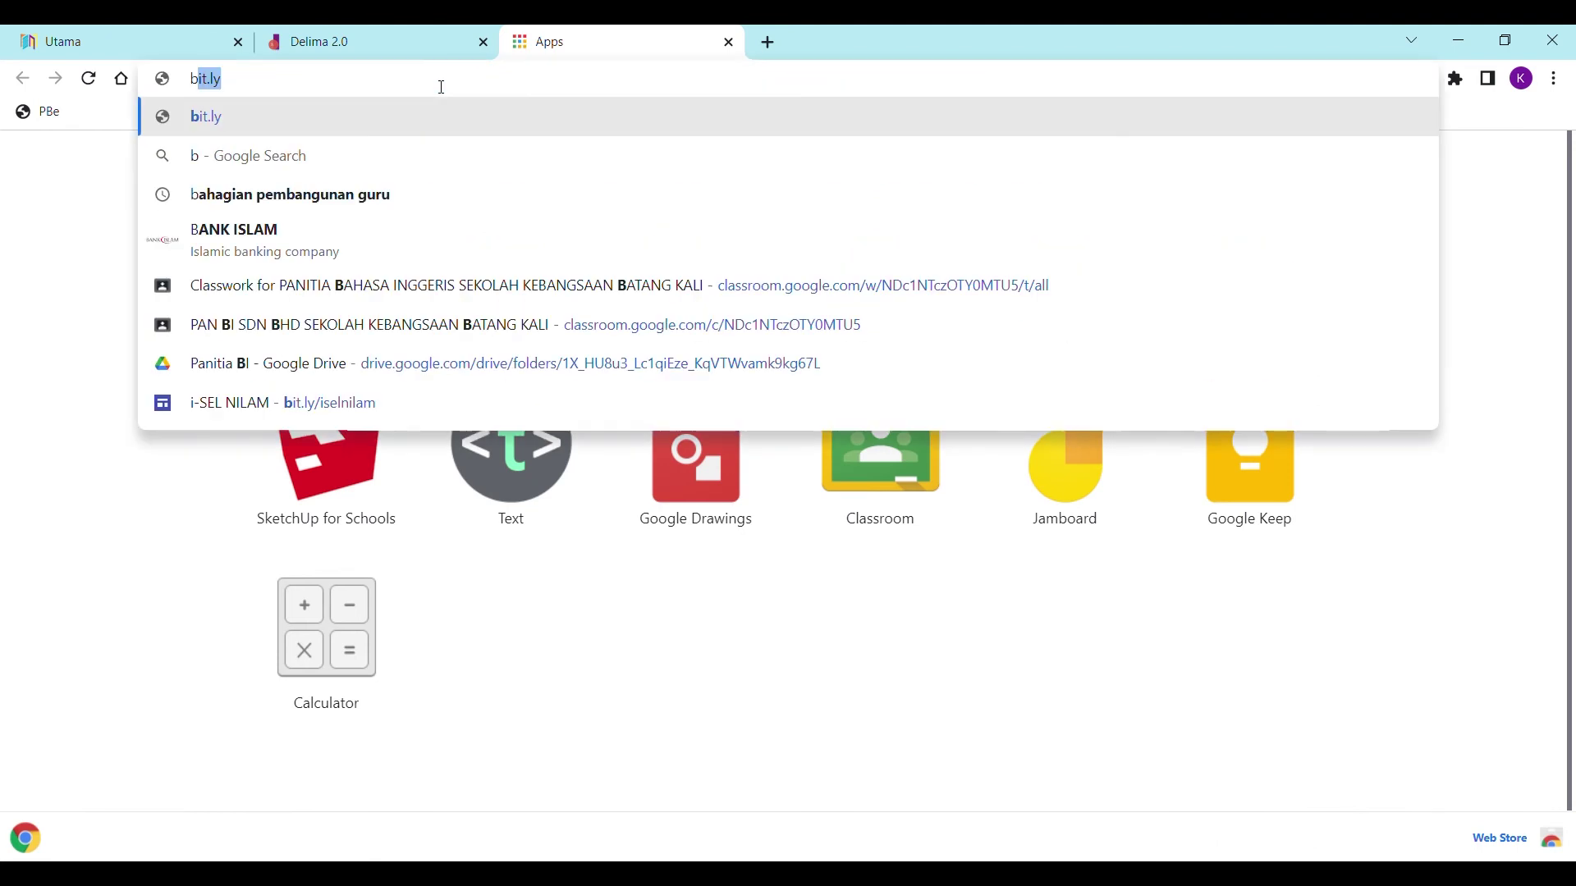
pyautogui.write('it.')
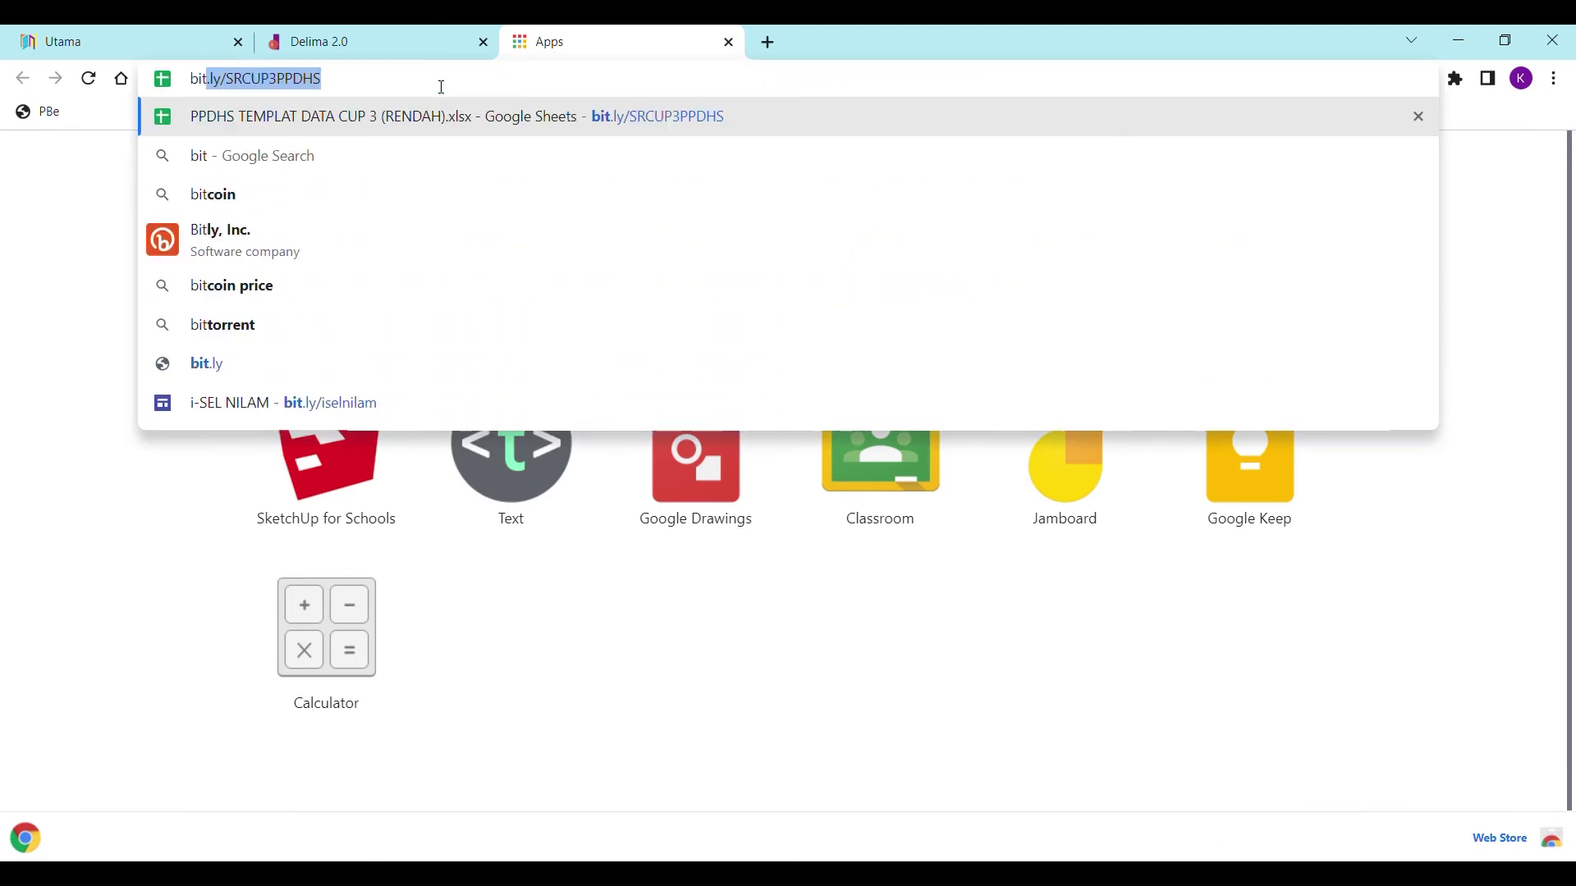
pyautogui.write('ly')
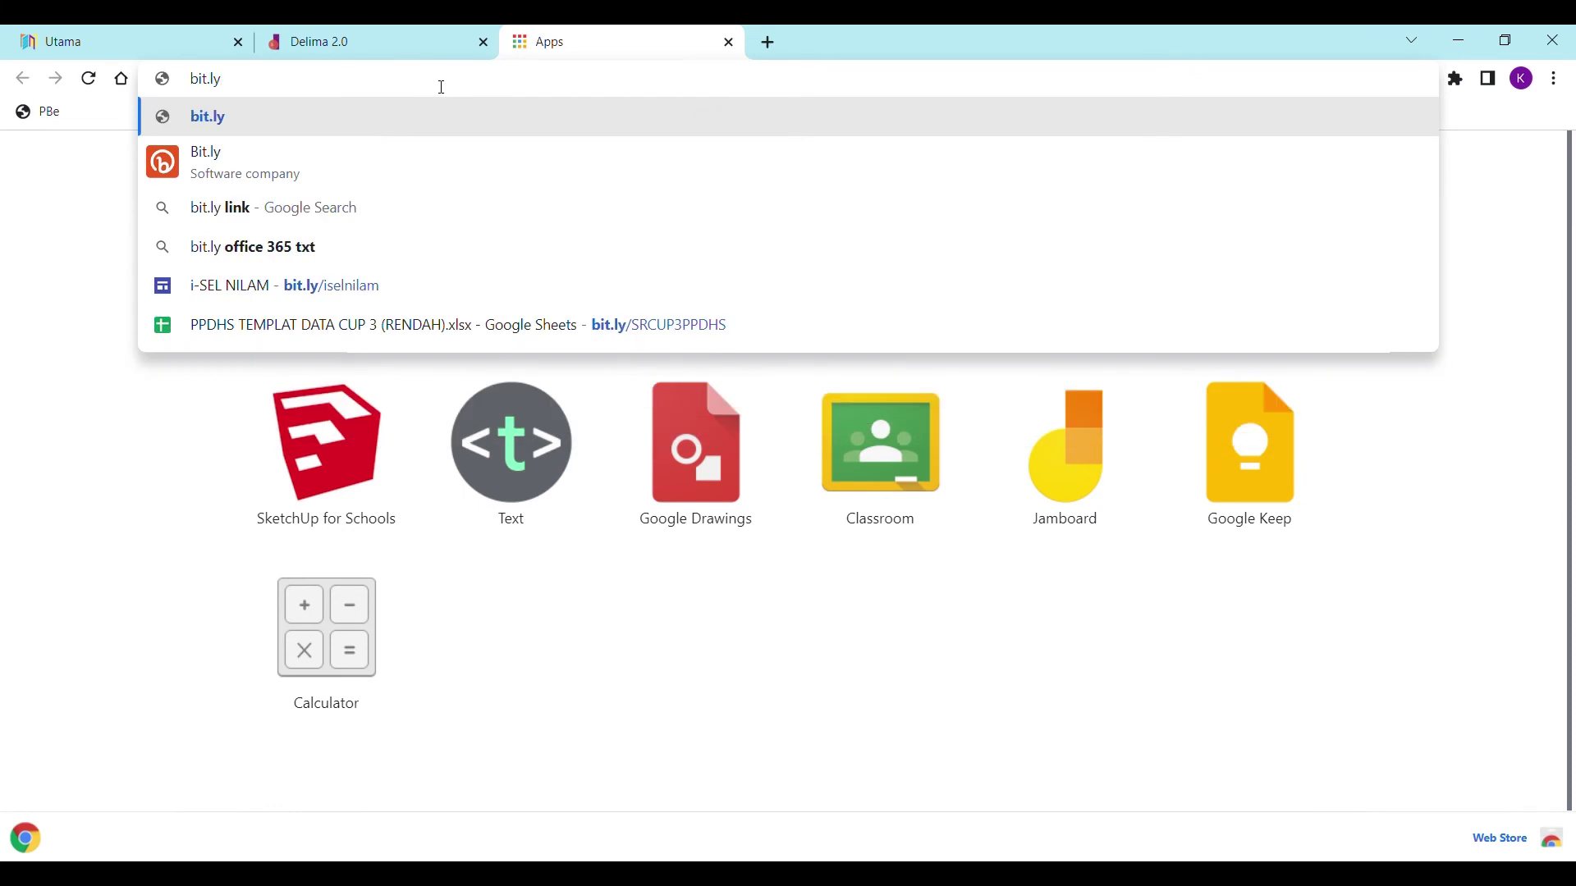
pyautogui.write('/in')
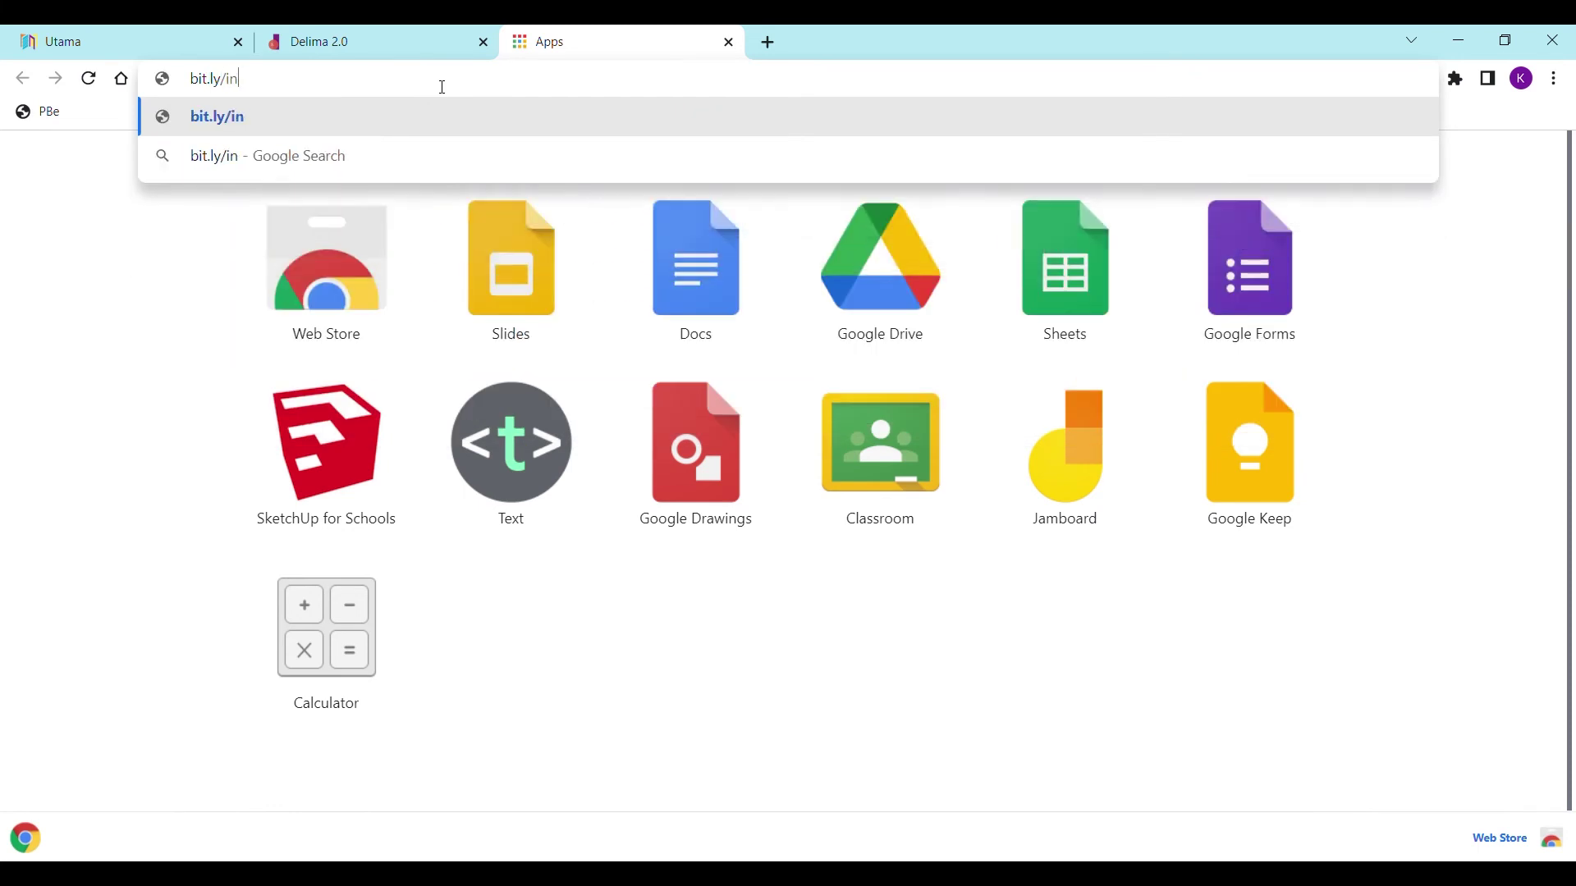
pyautogui.write('il')
pyautogui.write('a')
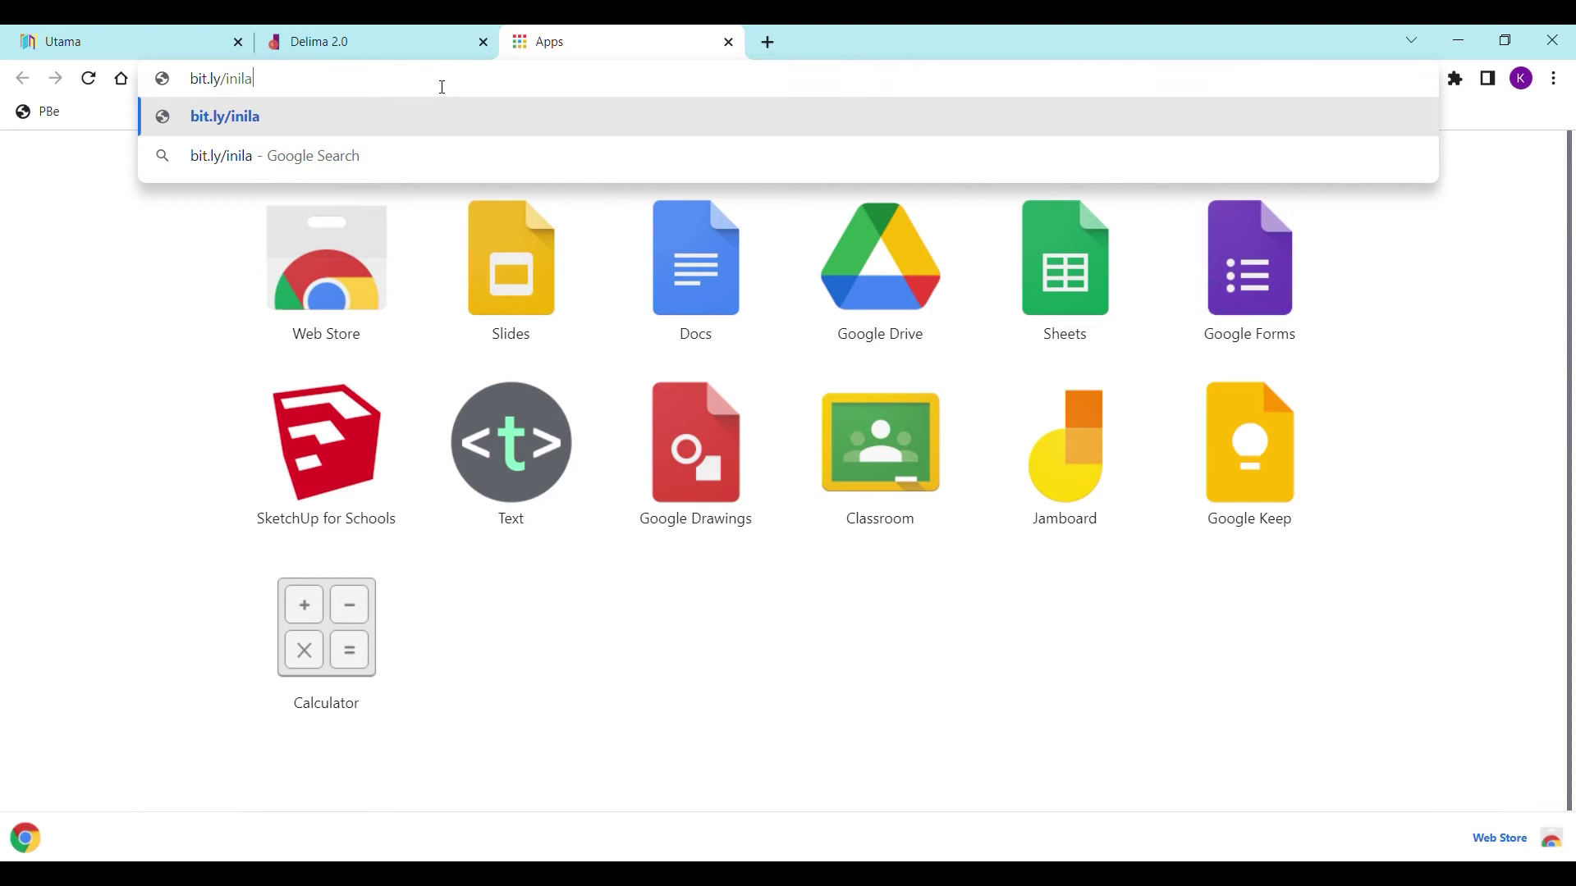
pyautogui.write('mskbk')
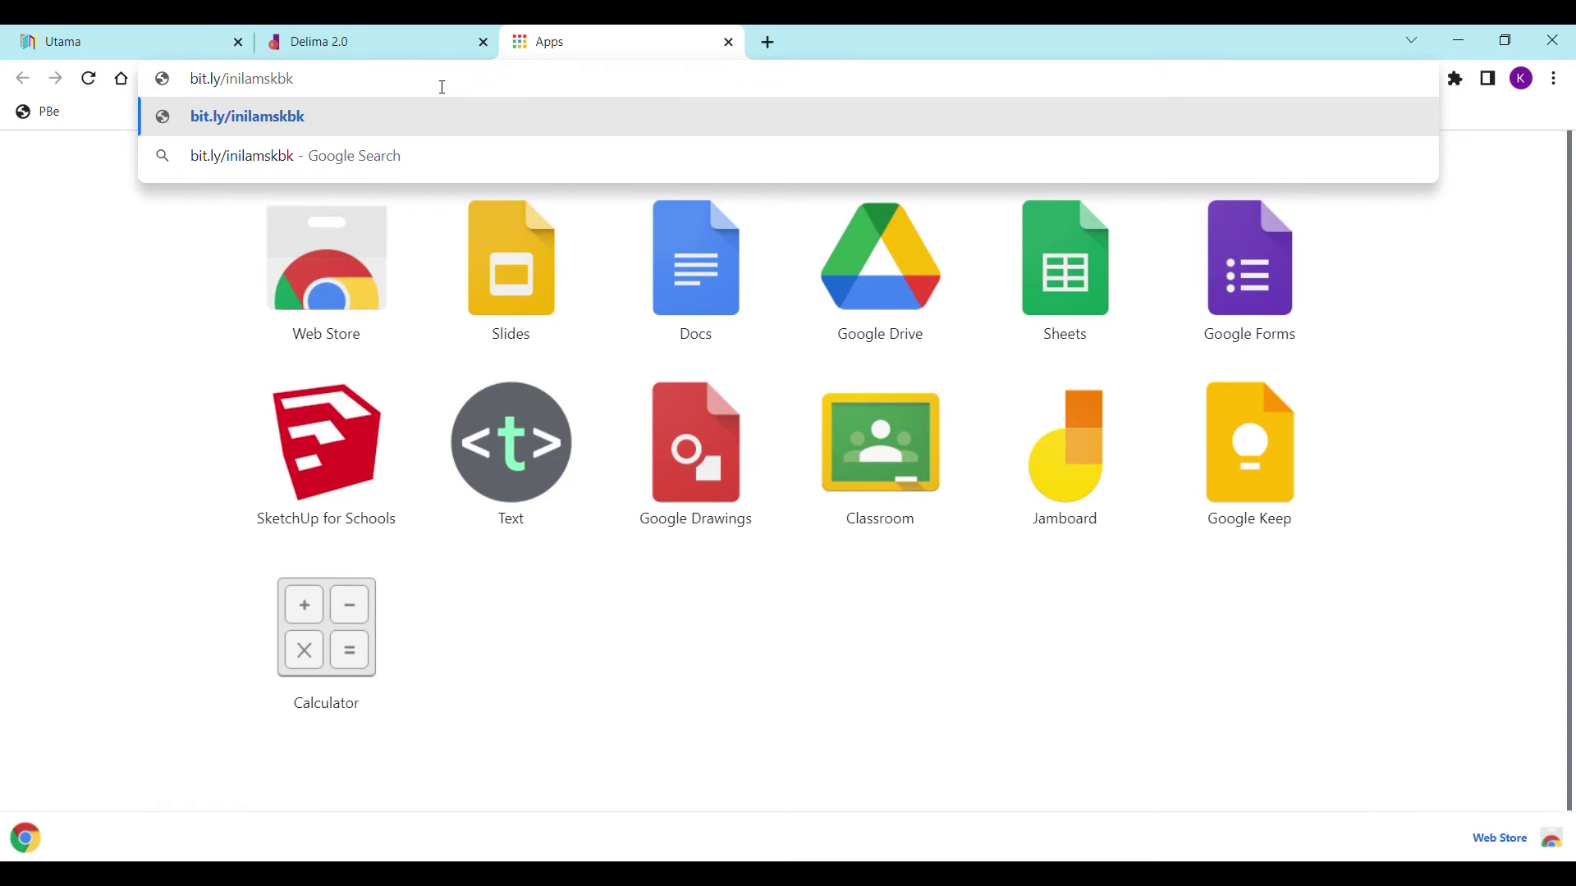
pyautogui.press('Return')
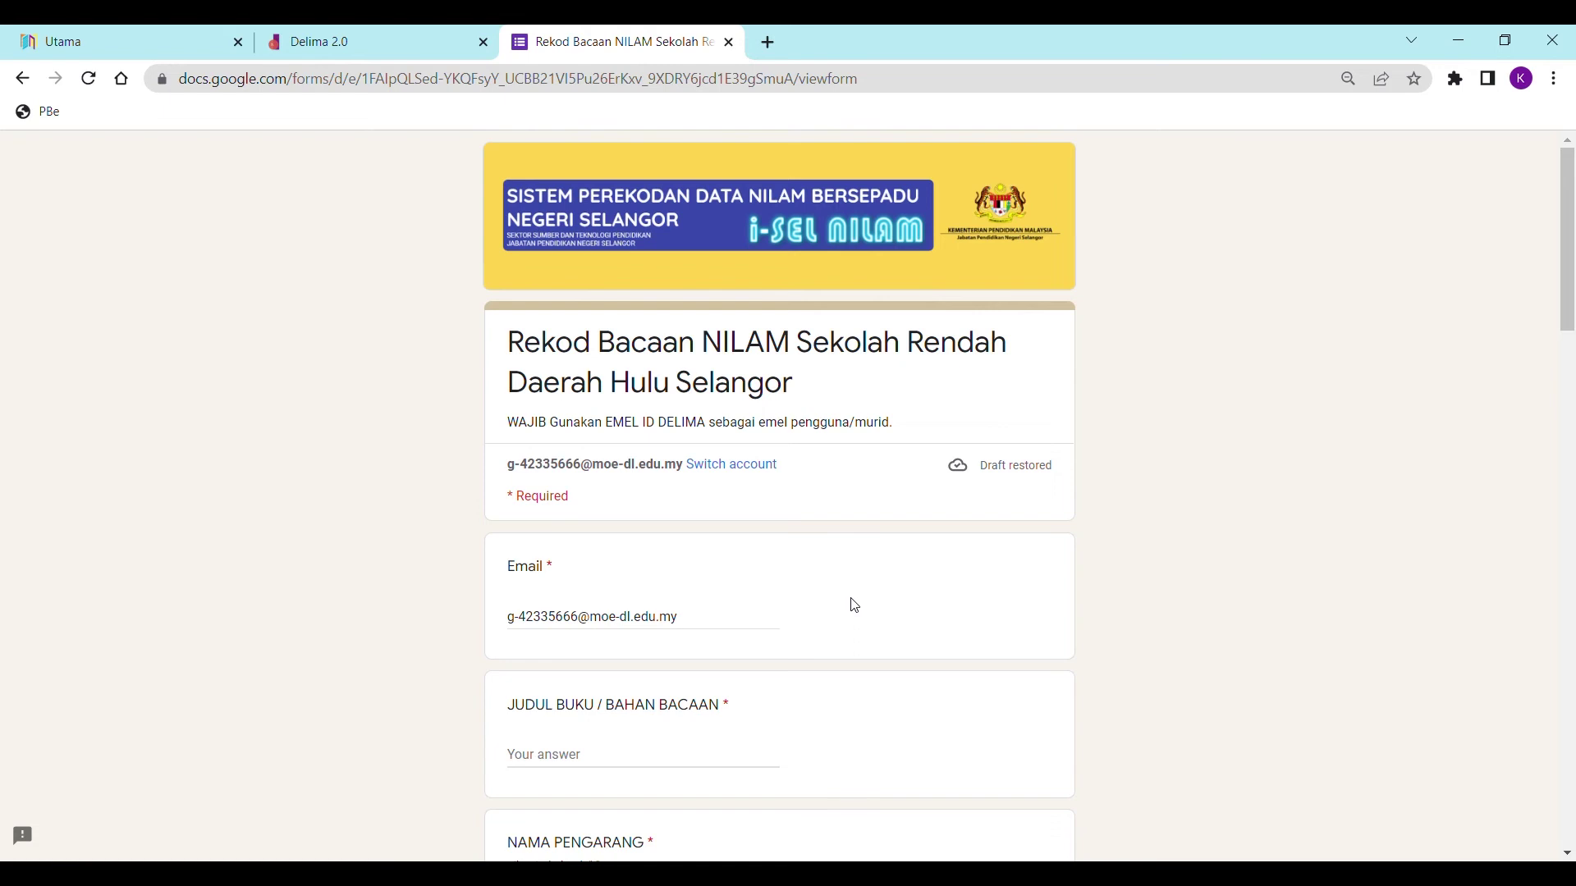
# Step: Enter "The King of Kites" as the book title and fill in the author's name
pyautogui.scroll(-3, 854, 605)
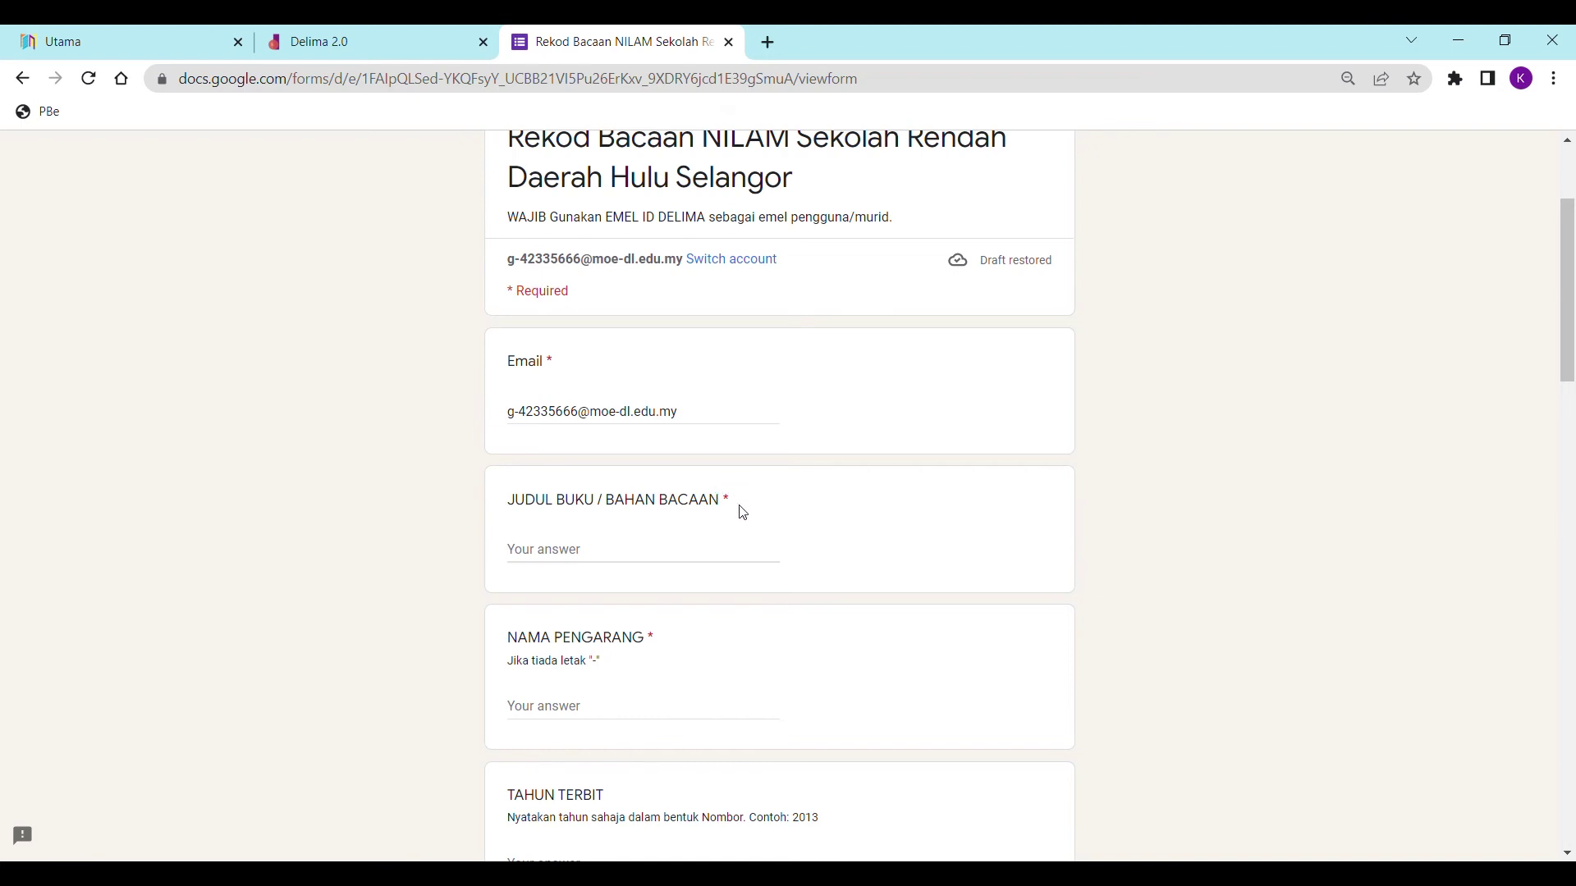
pyautogui.click(547, 557)
pyautogui.write('The Ki')
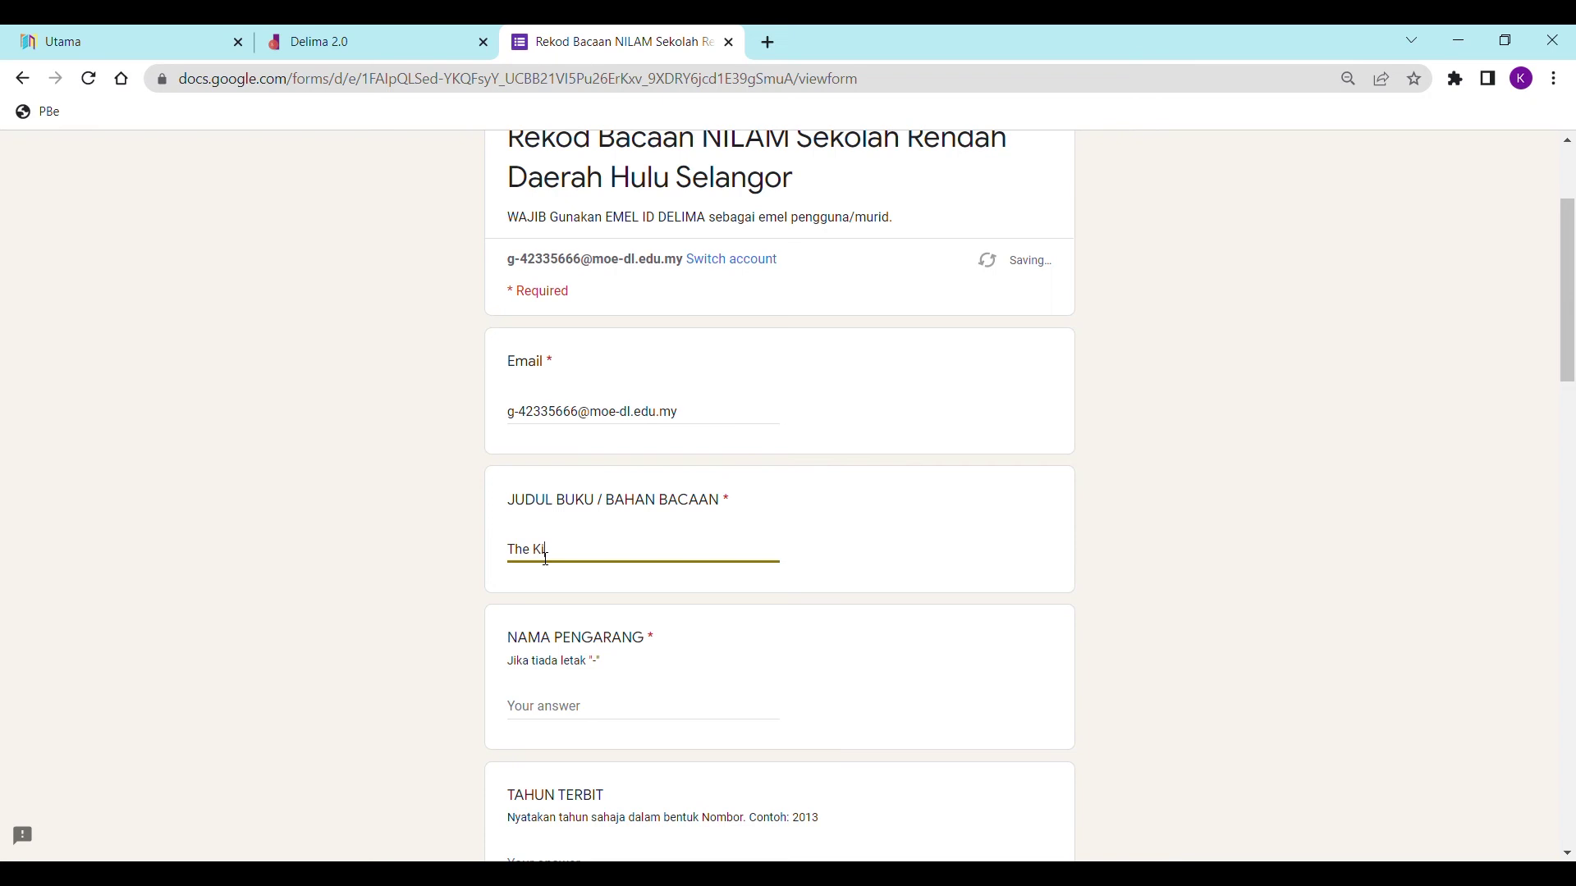
pyautogui.write('ng of Kites')
pyautogui.scroll(-1, 510, 570)
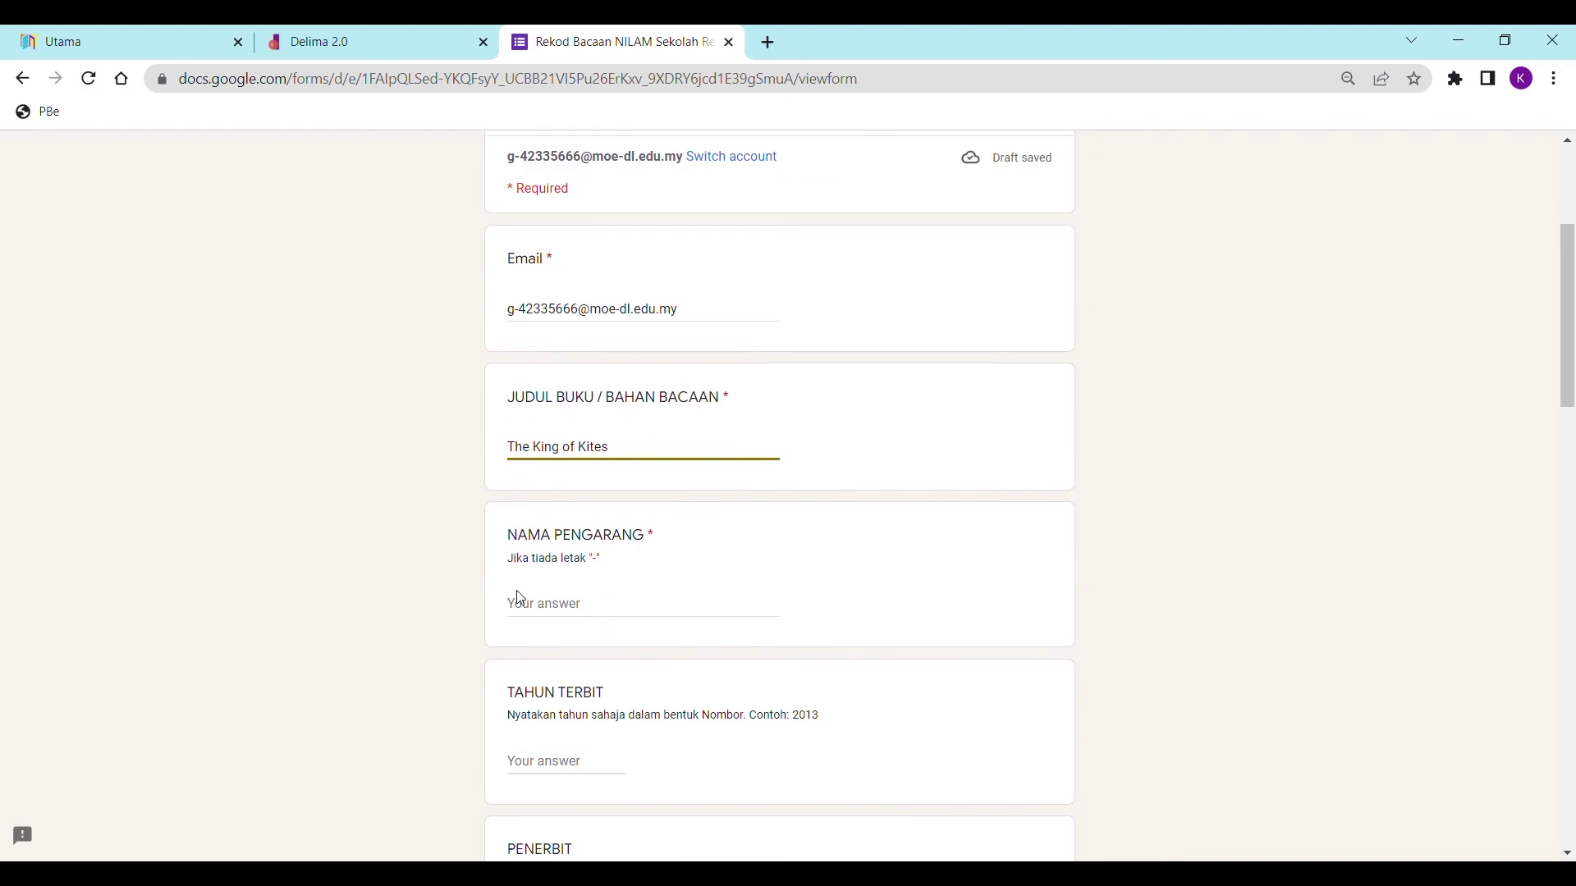
pyautogui.click(525, 608)
pyautogui.write('Mark')
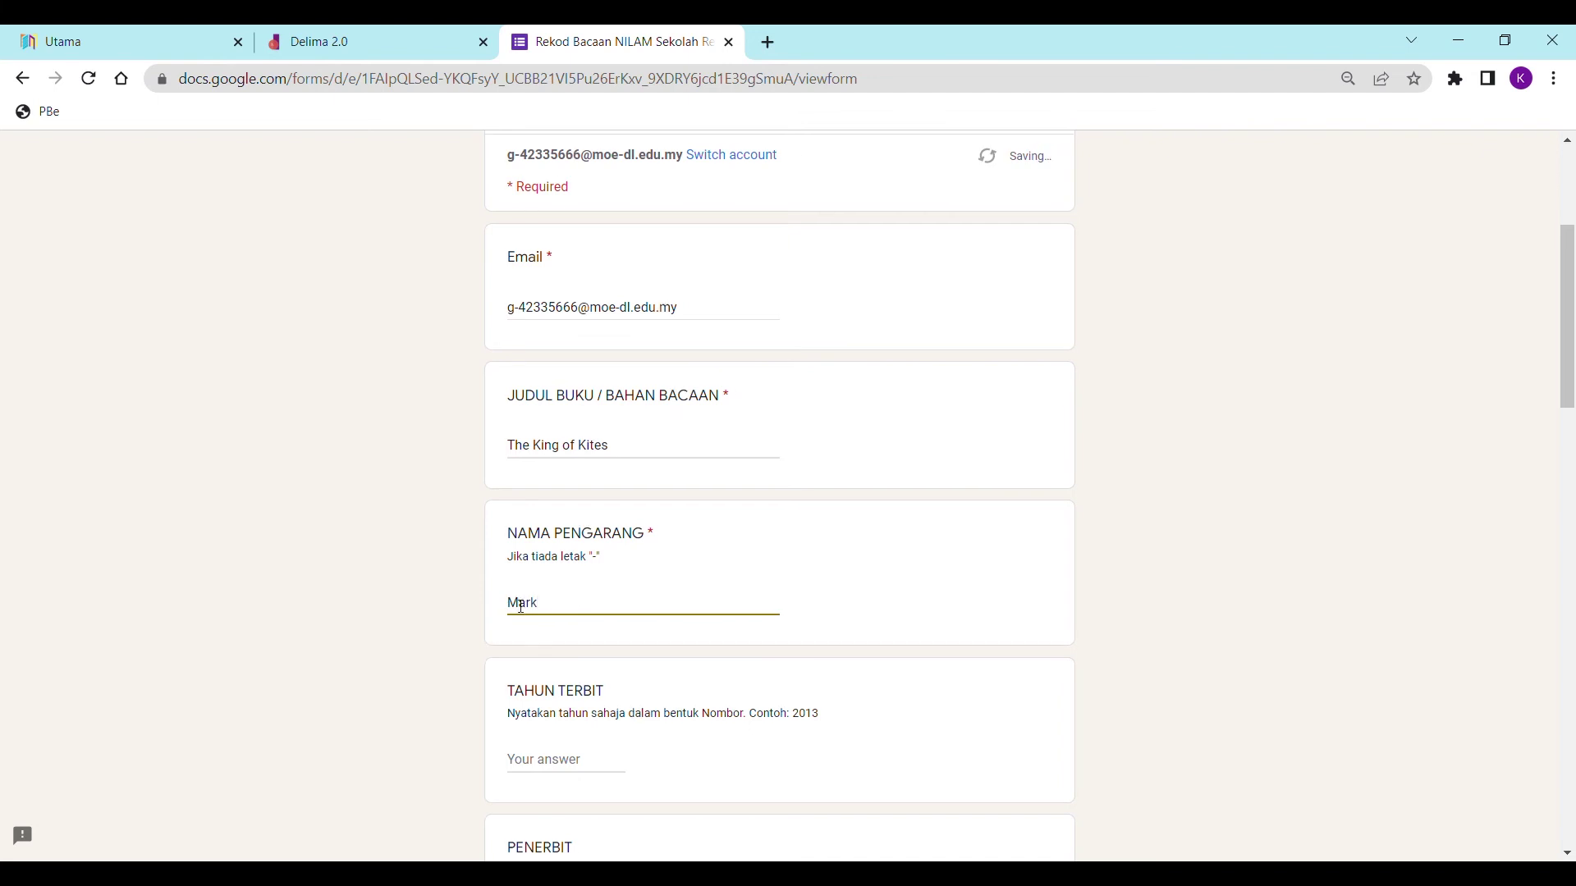
# Step: Set the year of publication (TAHUN TERBIT) to 2009 and the publisher (PENERBIT) to "Fajar Bakti"
pyautogui.scroll(-3, 525, 608)
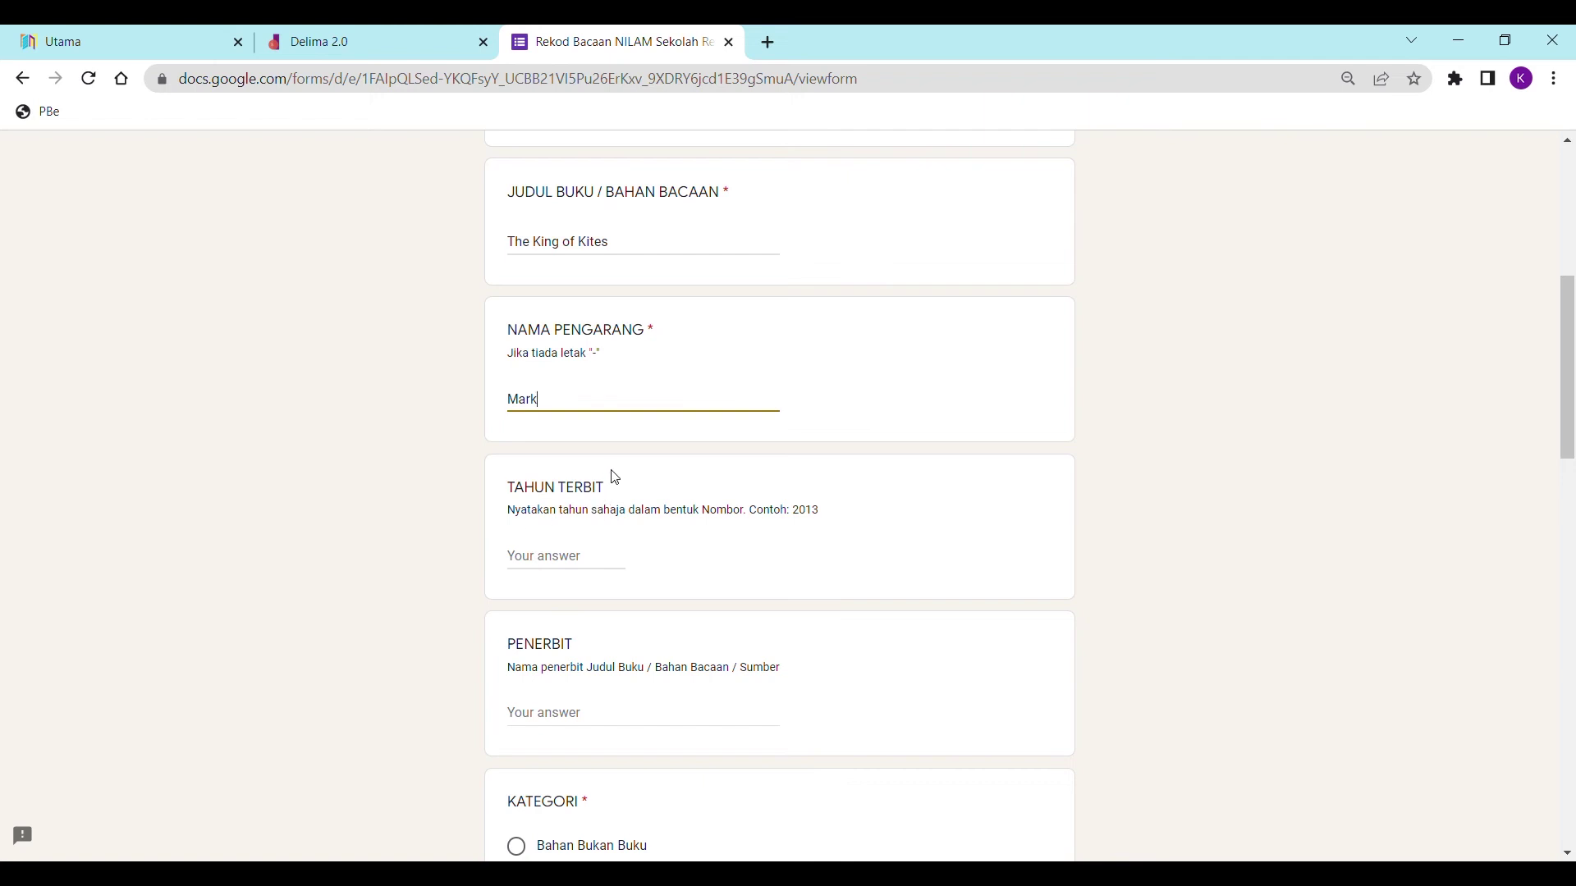
pyautogui.click(528, 562)
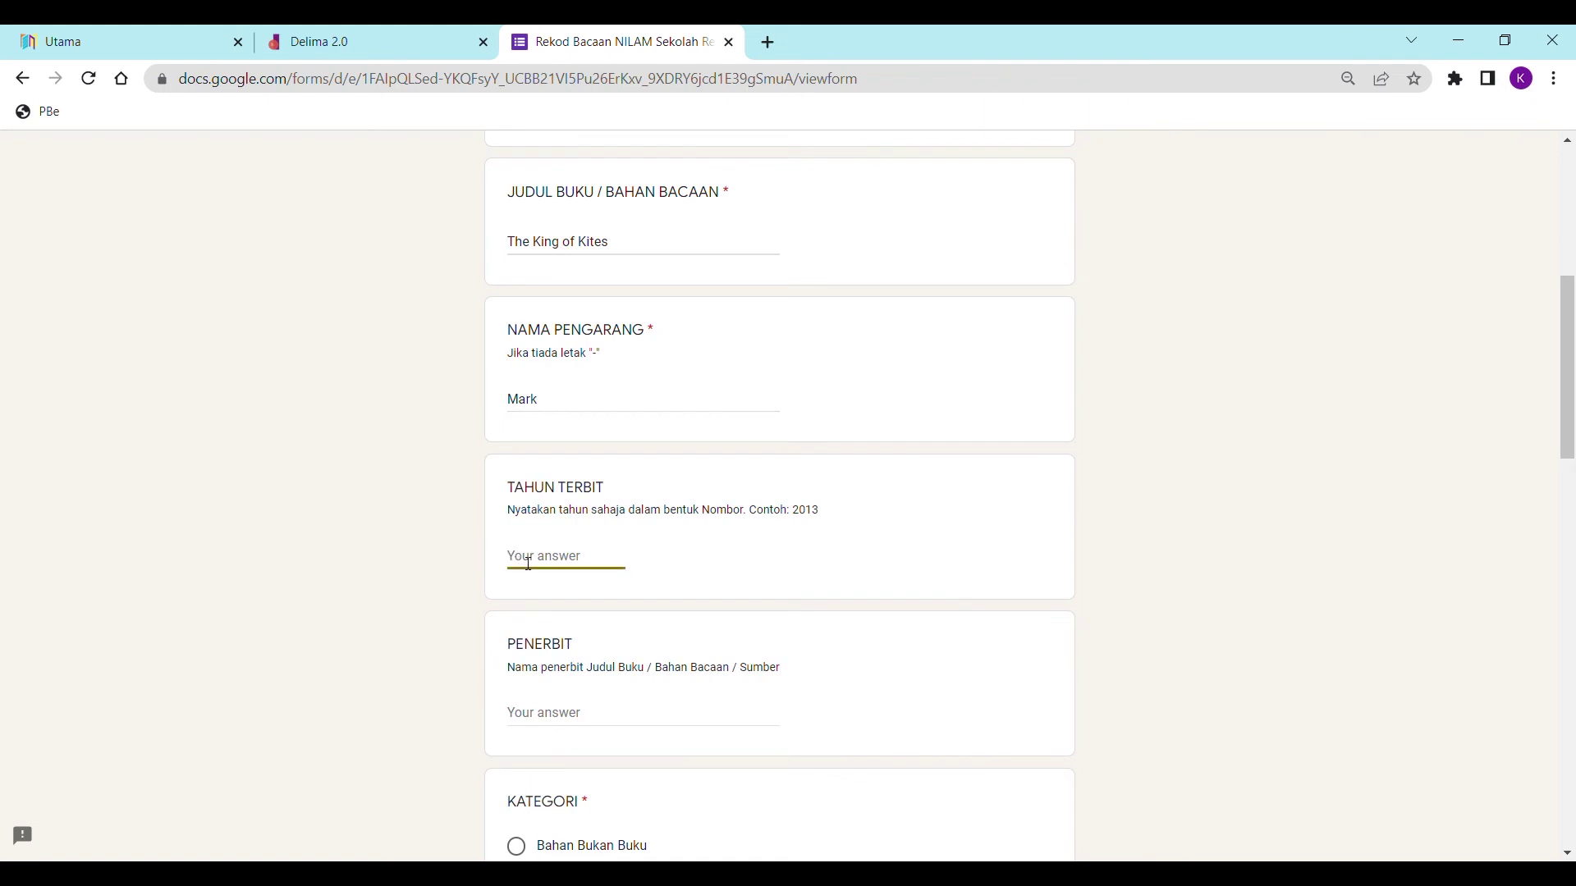
pyautogui.write('2009')
pyautogui.click(546, 714)
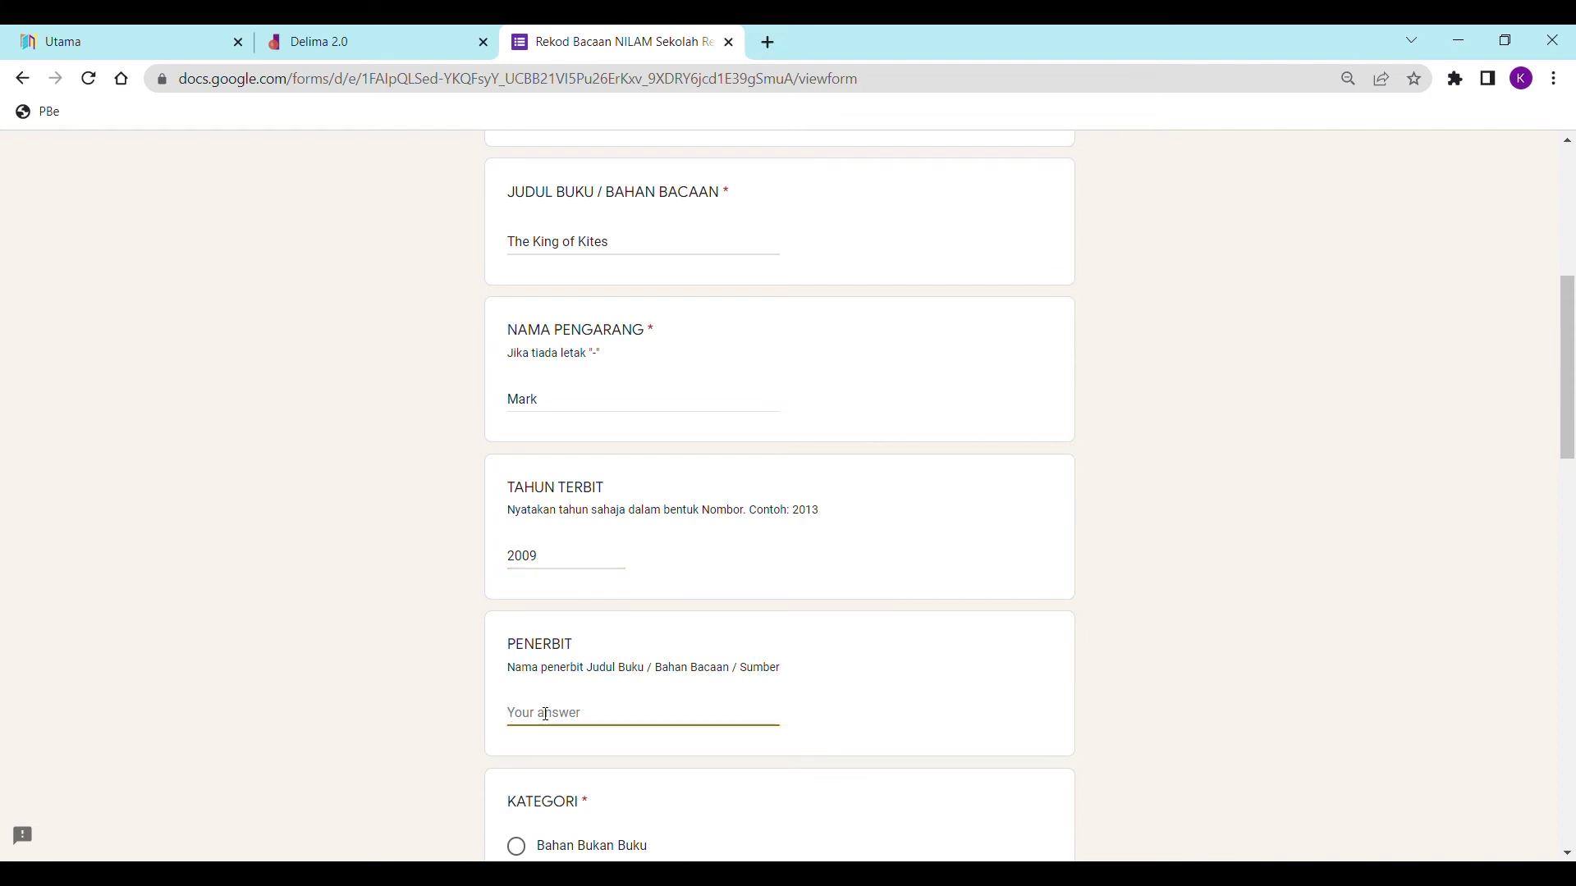
pyautogui.write('Fajar Bakti')
# Step: Enter 21 as the number of pages under JUMLAH MUKA SURAT
pyautogui.scroll(-2, 546, 714)
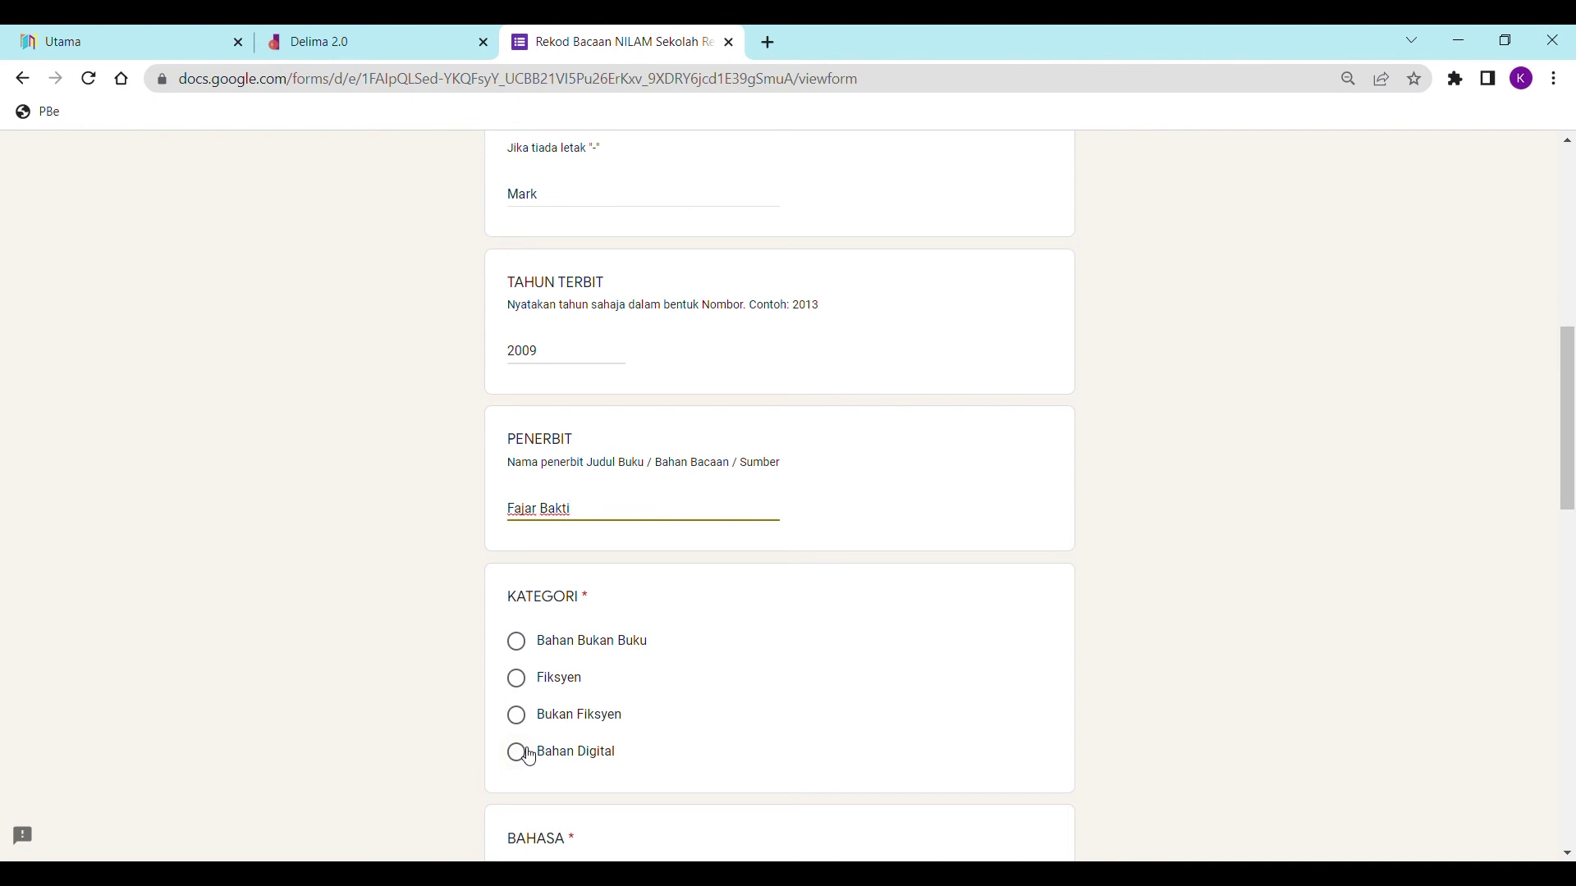
pyautogui.scroll(-3, 779, 777)
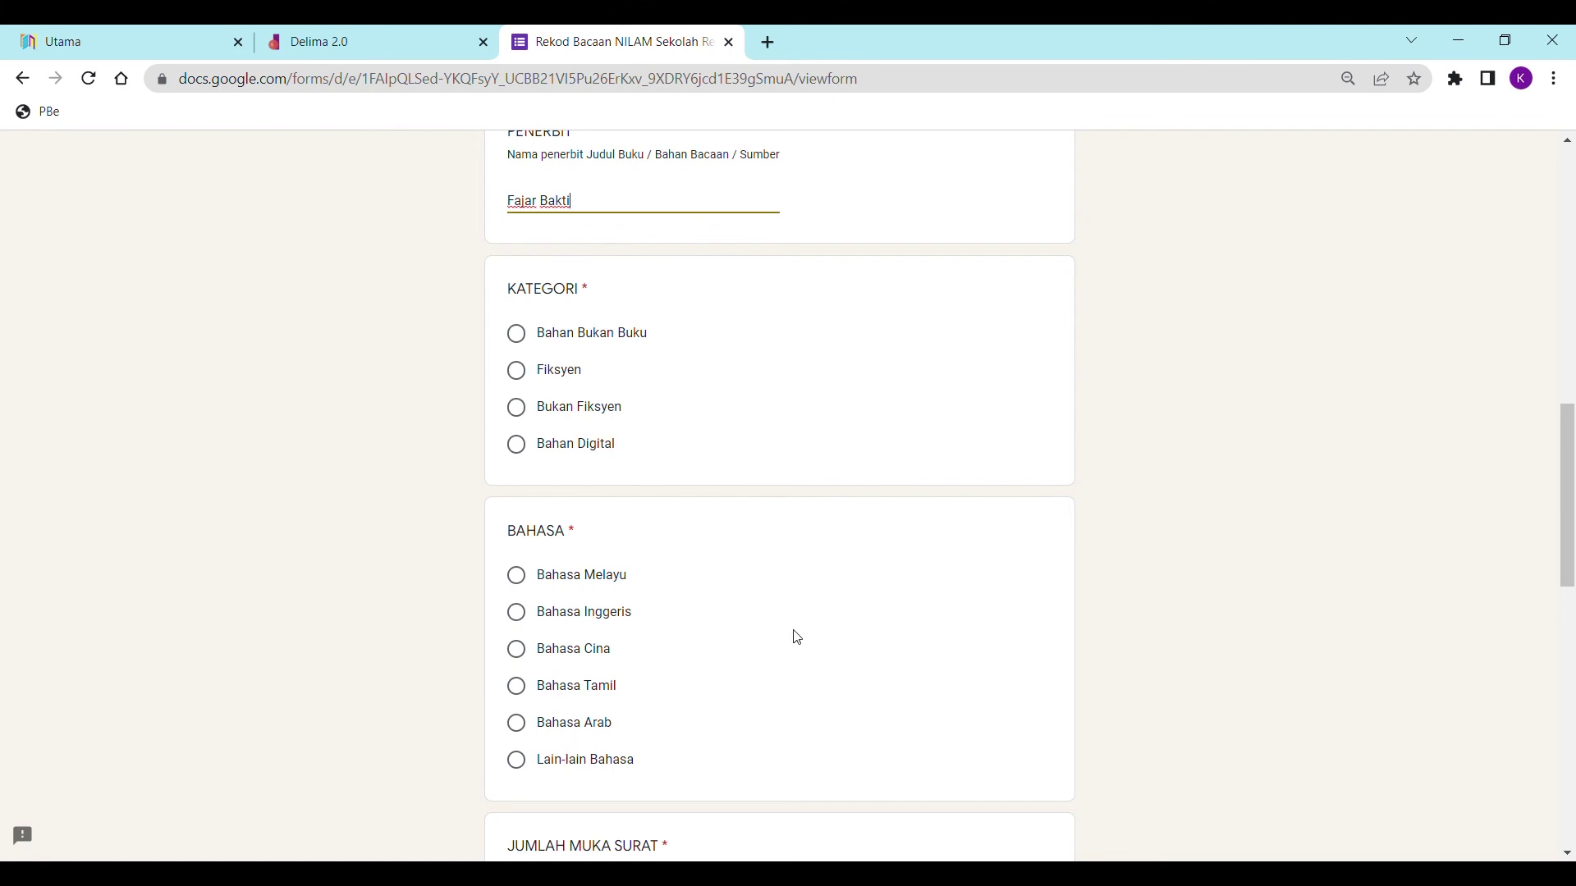
pyautogui.scroll(-2, 836, 625)
pyautogui.scroll(-1, 835, 625)
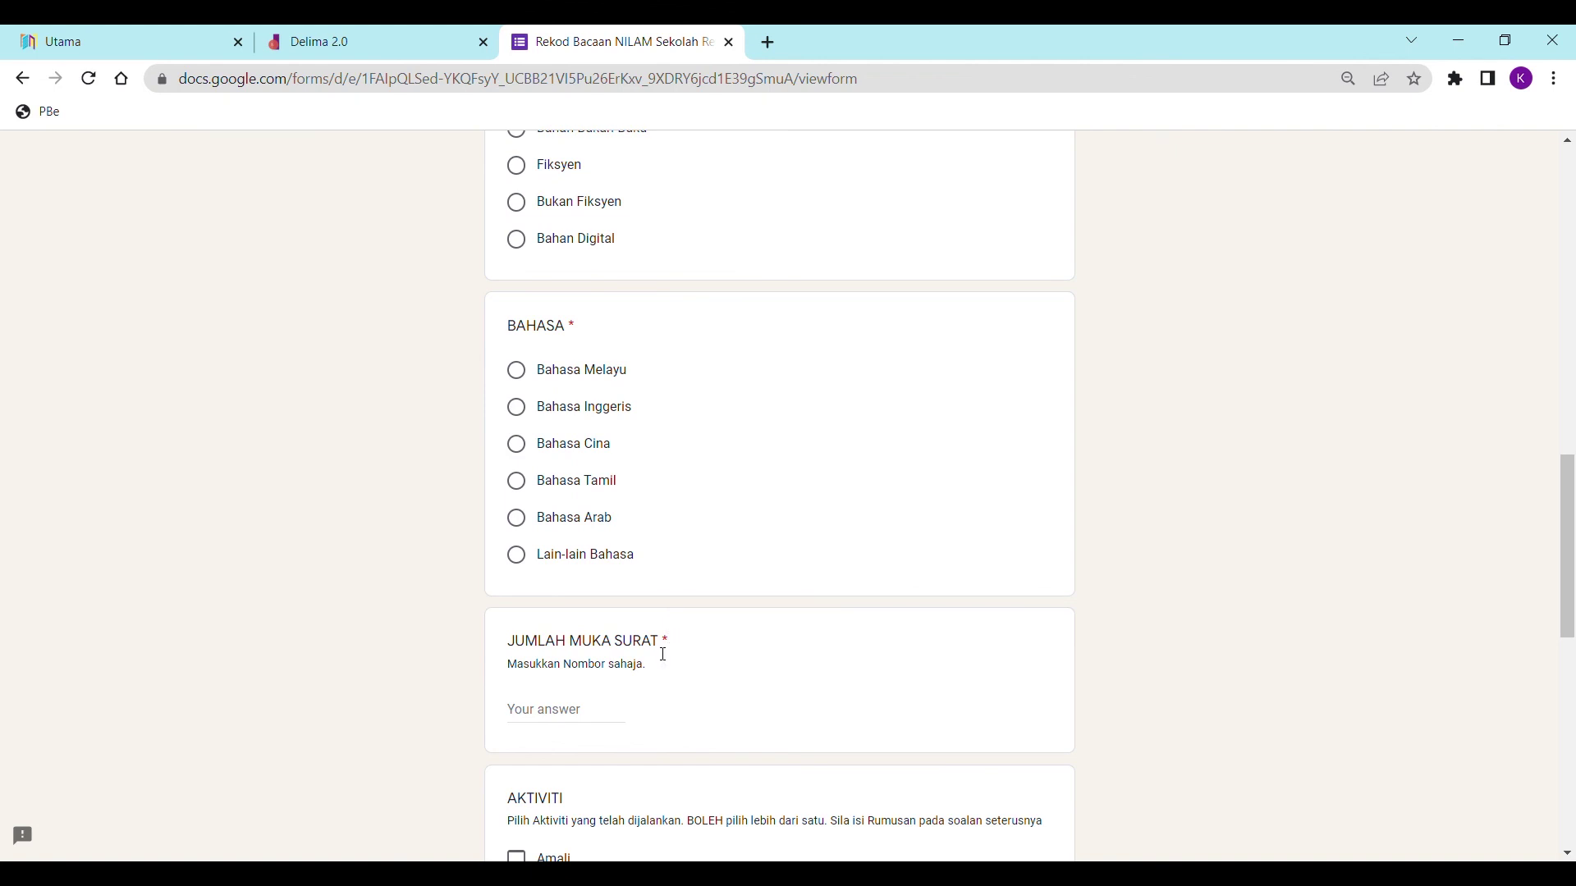
pyautogui.click(552, 715)
pyautogui.write('21')
# Step: Select Rumusan as the completed activity under AKTIVITI
pyautogui.scroll(-3, 552, 715)
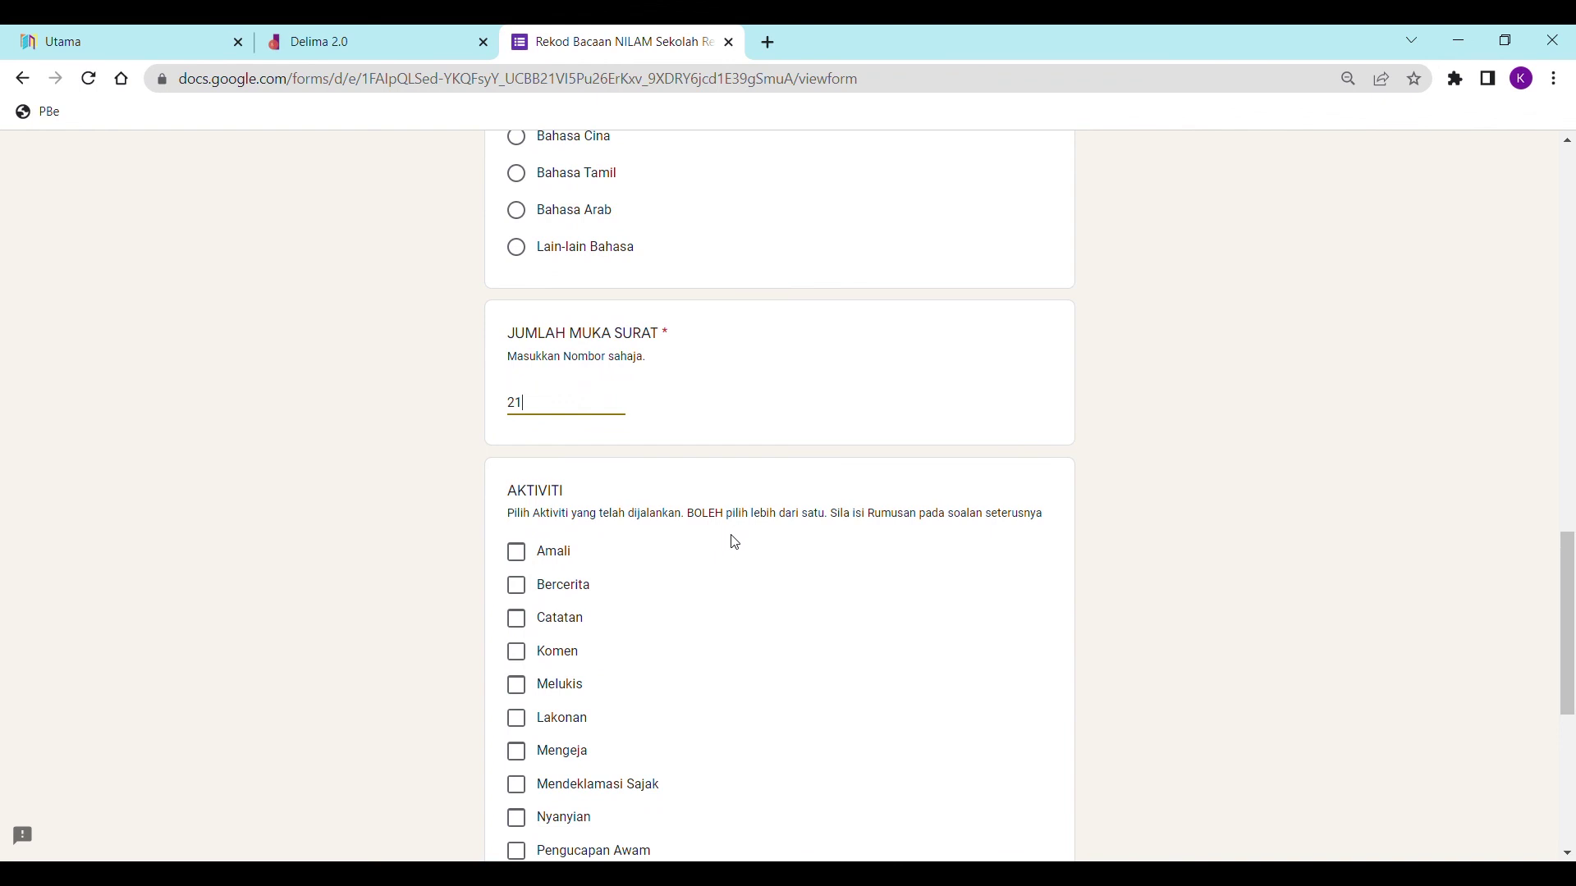
pyautogui.scroll(-2, 728, 542)
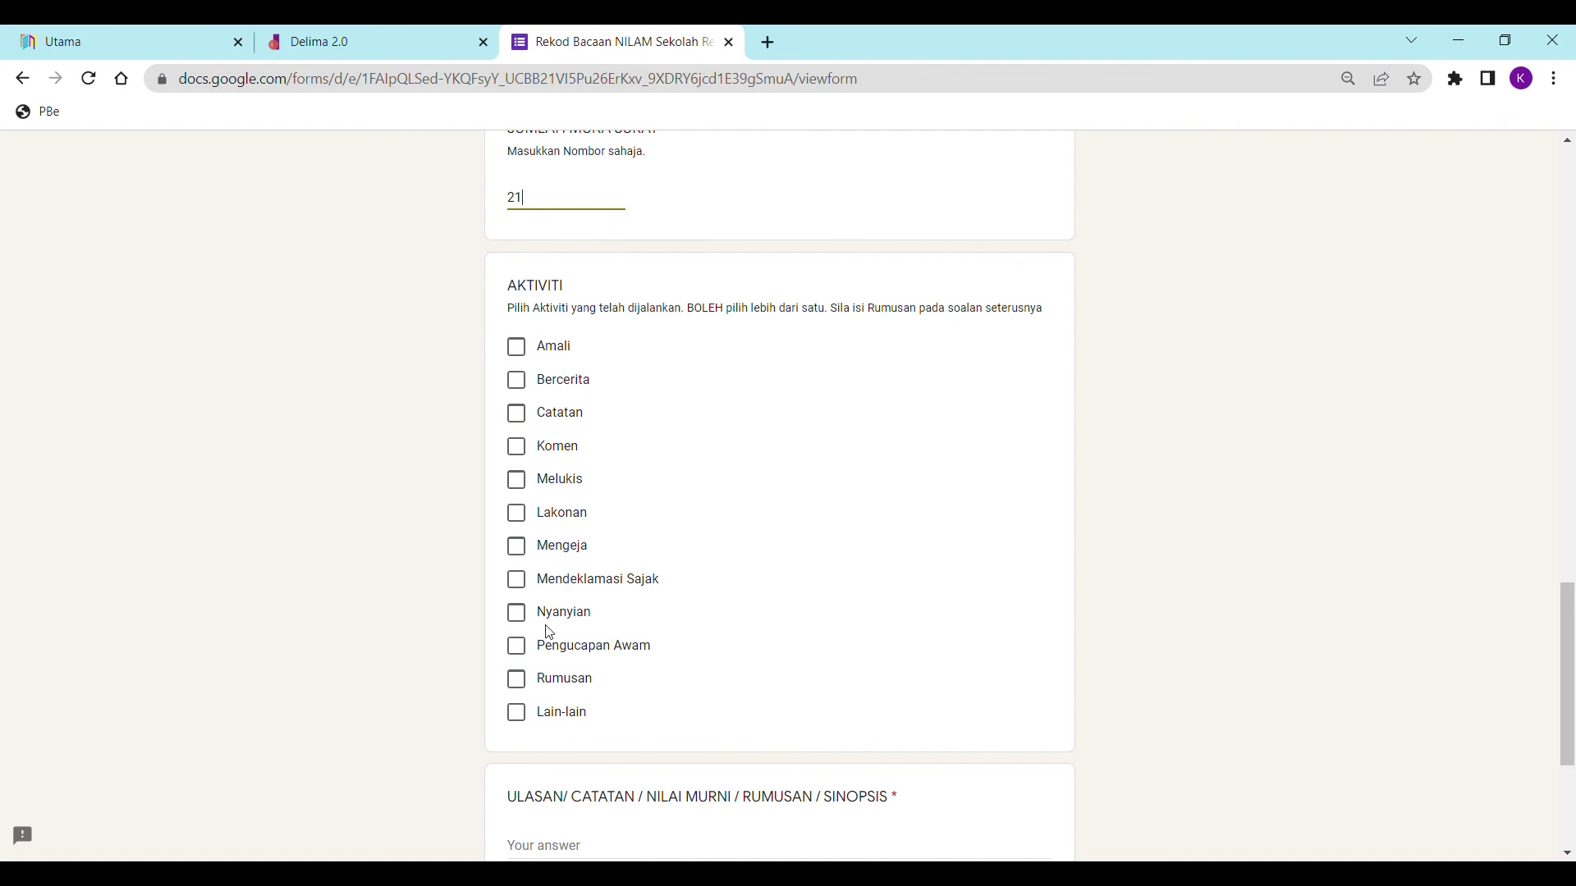
pyautogui.click(517, 679)
# Step: Write the synopsis "The story is interesting and is about a boy who wants to make kites for his friends."
pyautogui.scroll(-2, 693, 661)
pyautogui.scroll(-1, 699, 659)
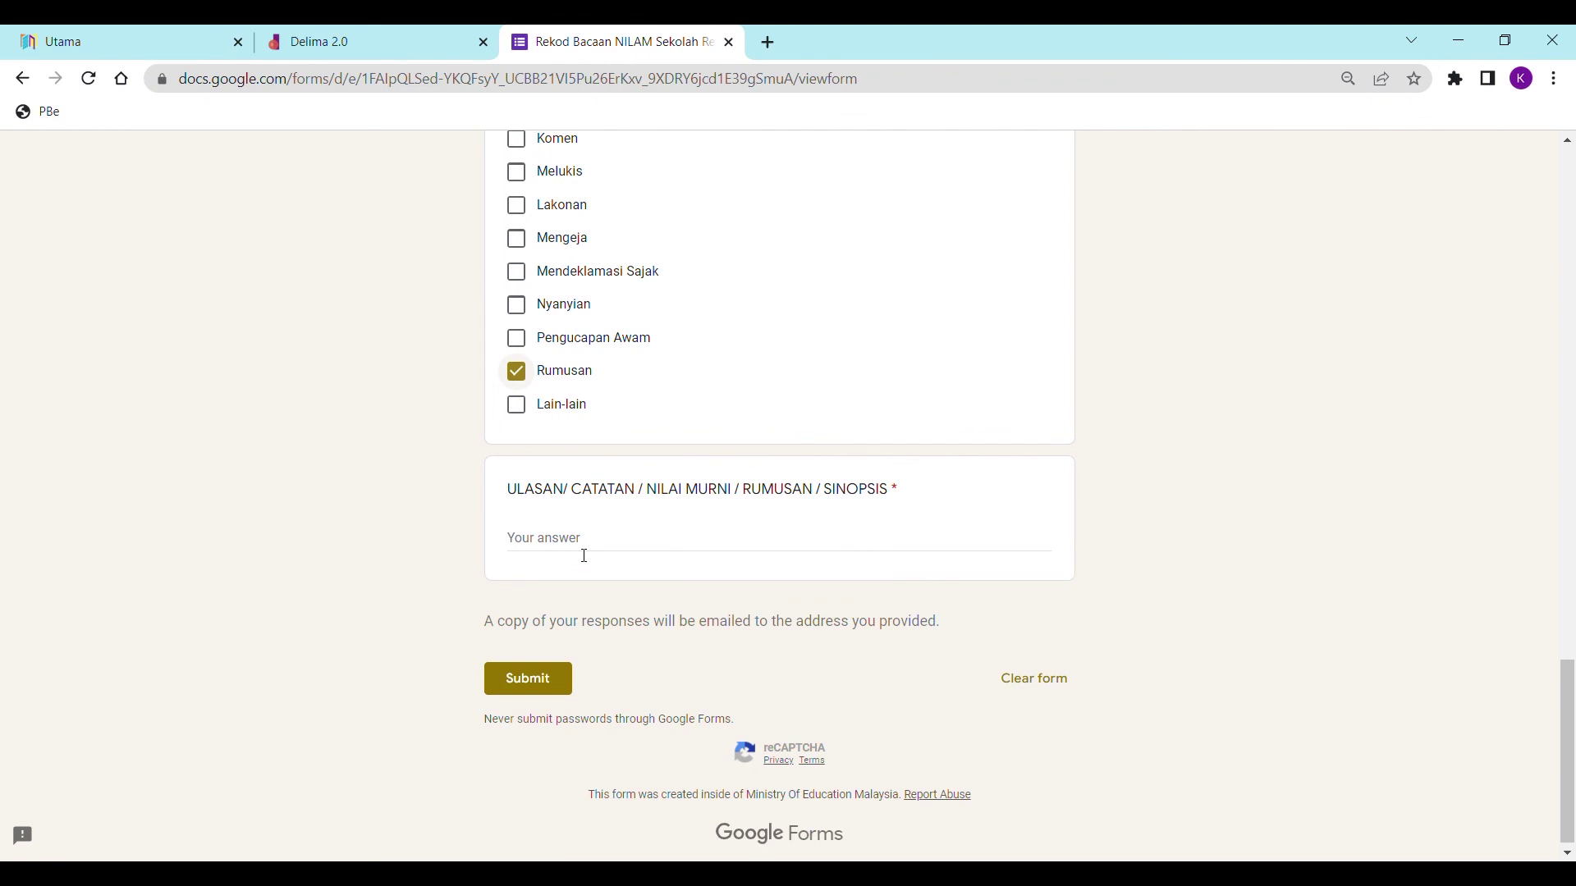
pyautogui.scroll(-1, 540, 541)
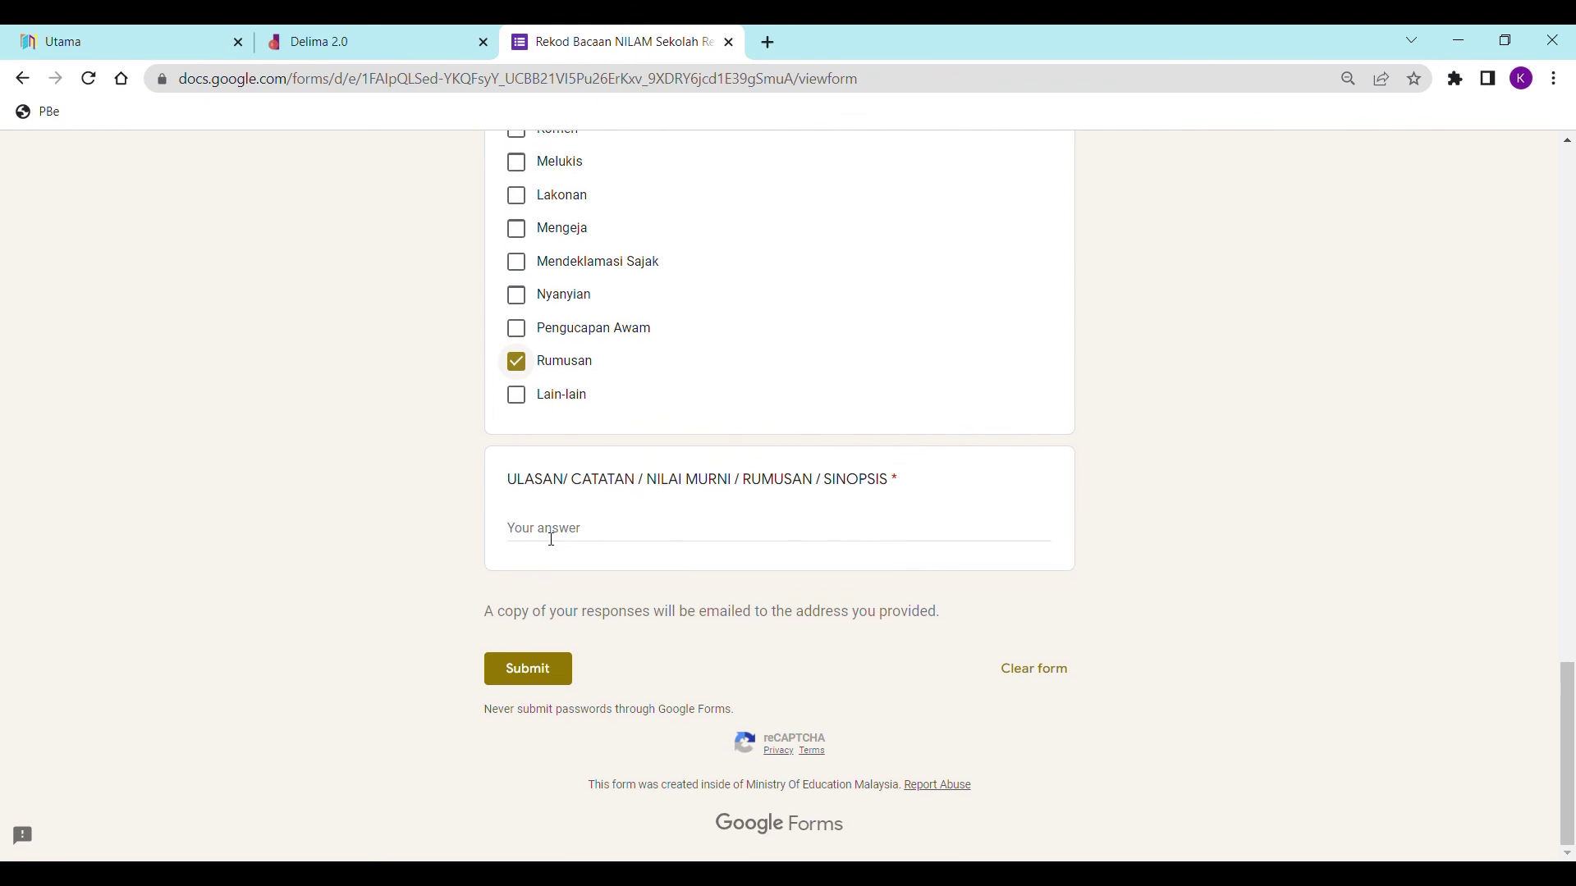
pyautogui.click(539, 535)
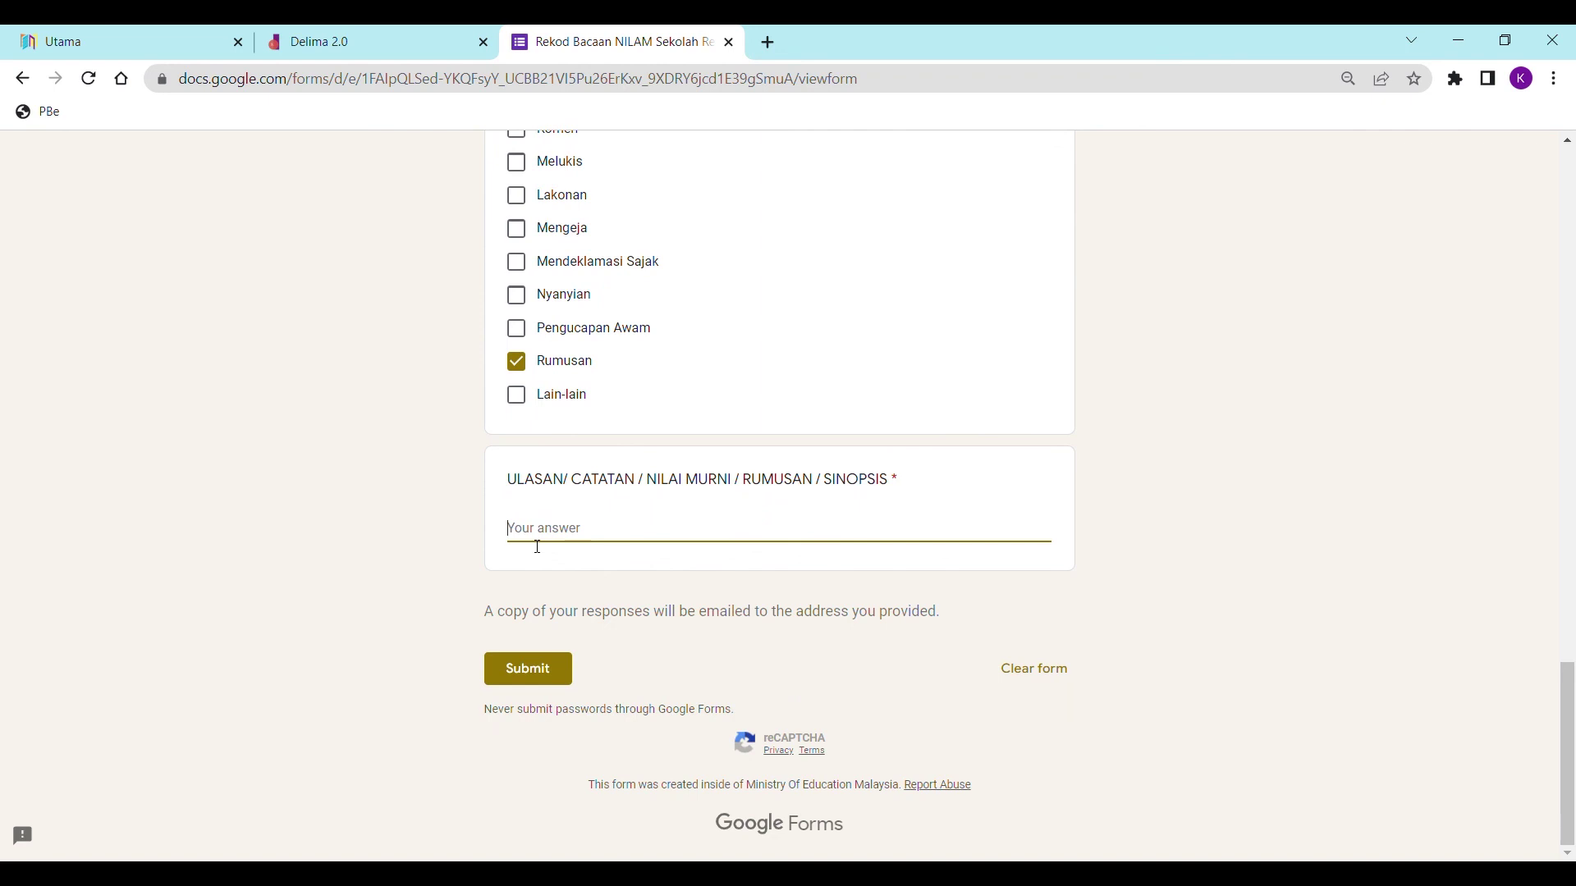
pyautogui.write('The story is an inte')
pyautogui.press('BackSpace')
pyautogui.press('BackSpace')
pyautogui.press('BackSpace')
pyautogui.write('s interesting and is about a boy who wants to make kites for his friends.')
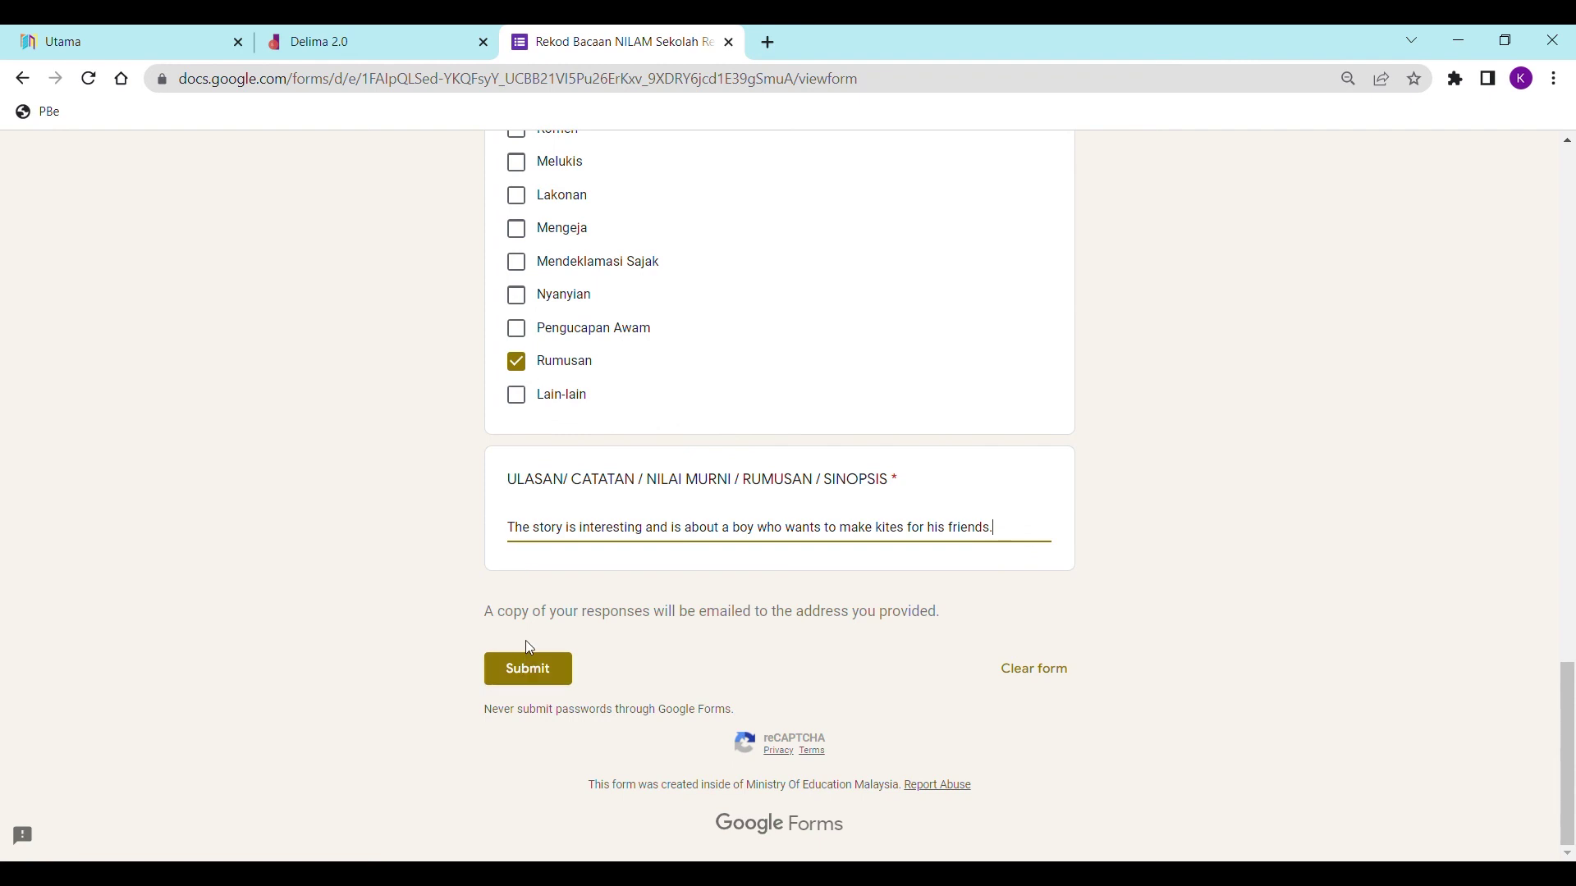
# Step: Go back through the form to its beginning to review the entered answers
pyautogui.scroll(15, 591, 566)
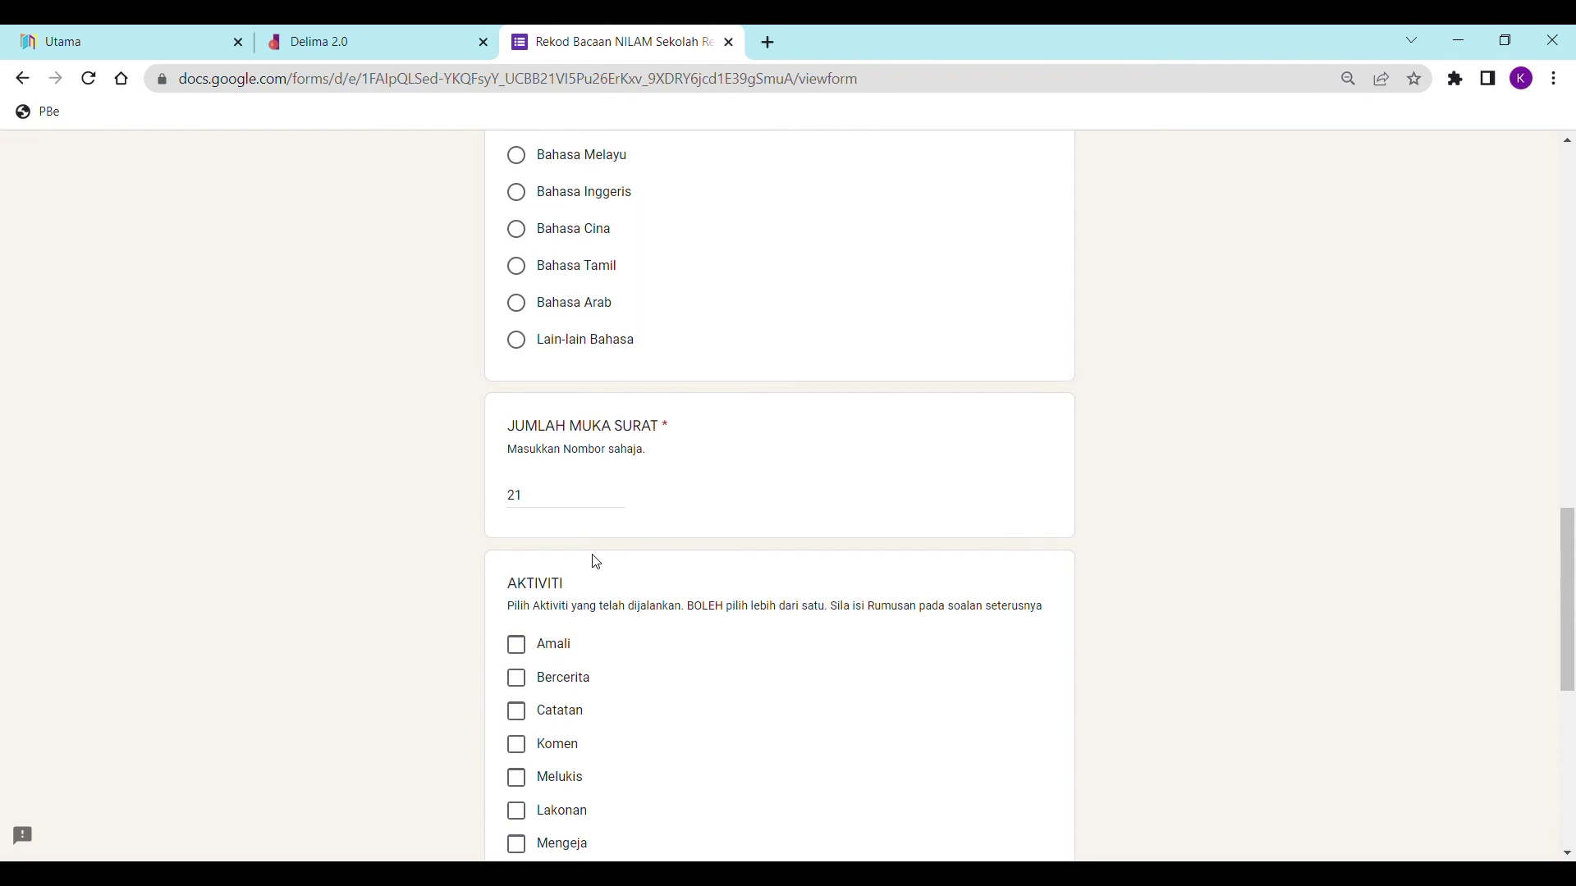
pyautogui.scroll(10, 596, 562)
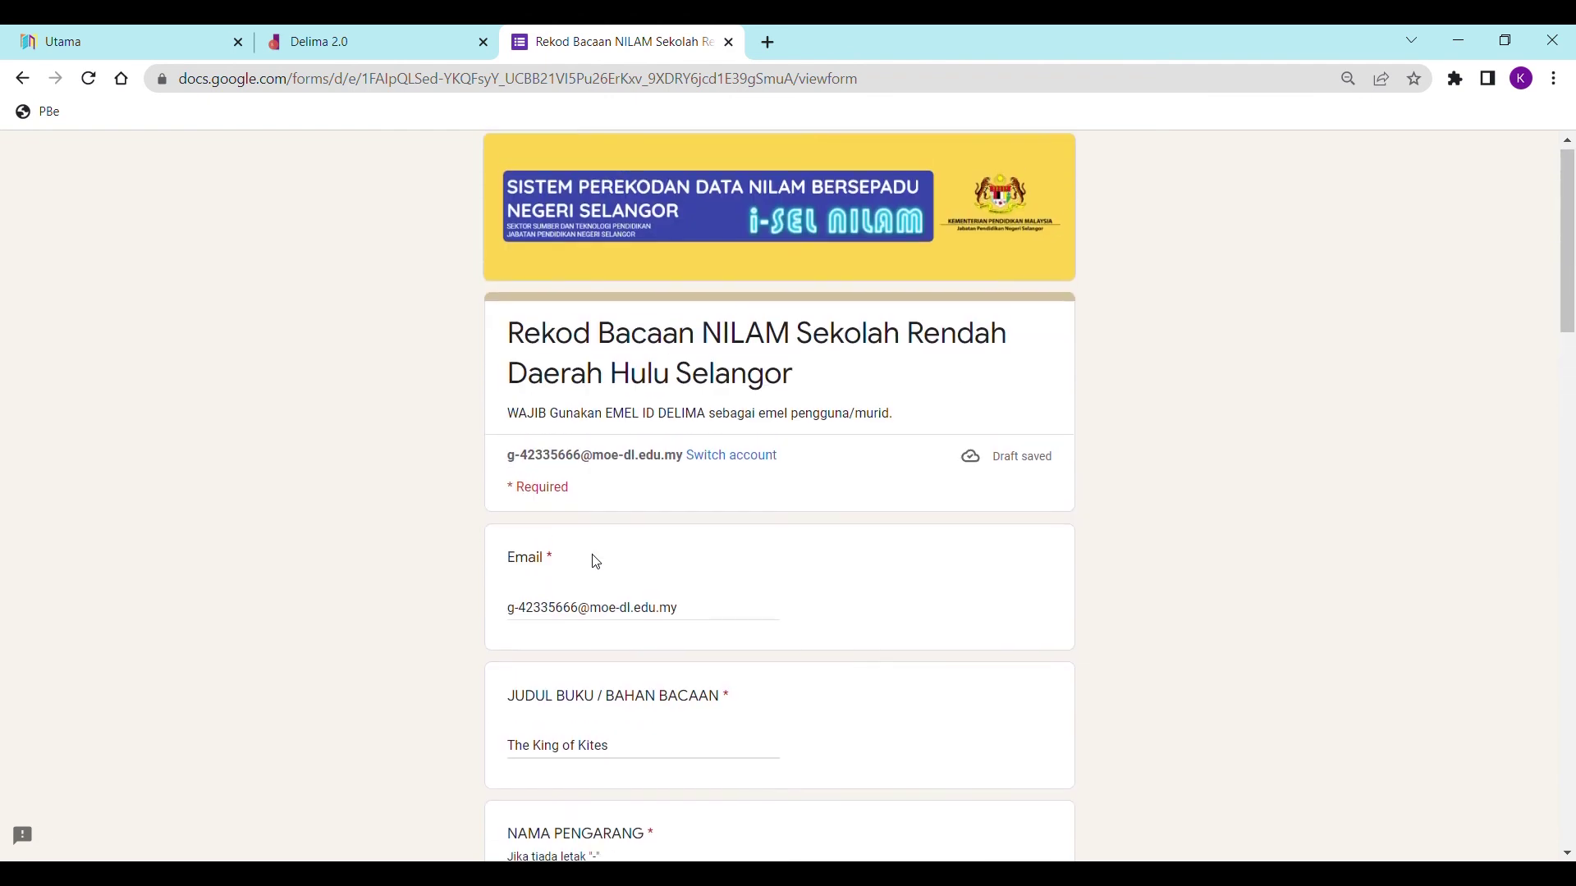